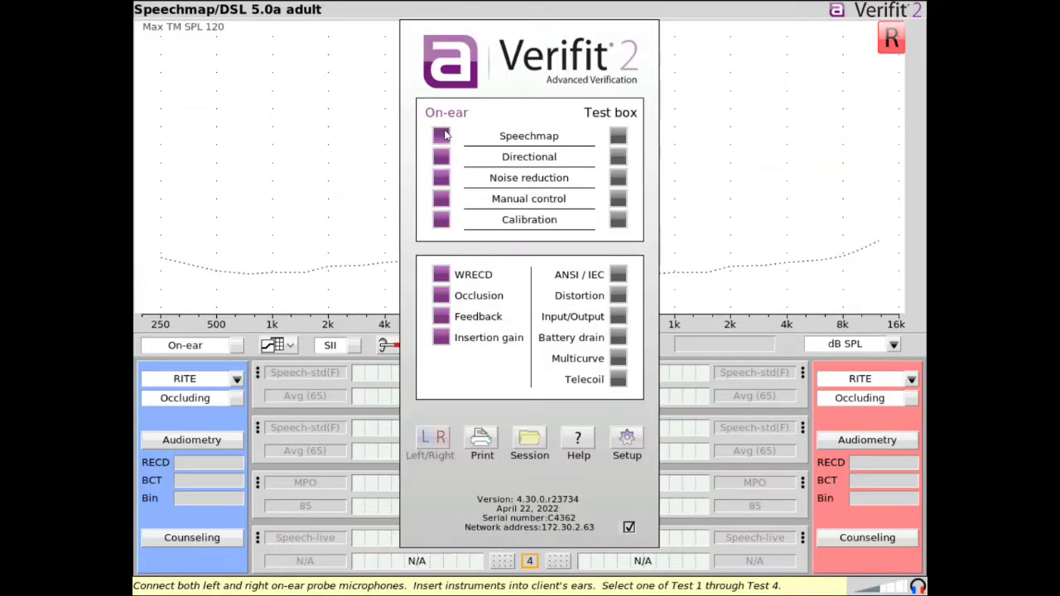
Step: Launch test-box Speechmap with DSL 5.0a adult targets from the Verifit main menu
{"action": "left_click", "coordinate": [615, 141]}
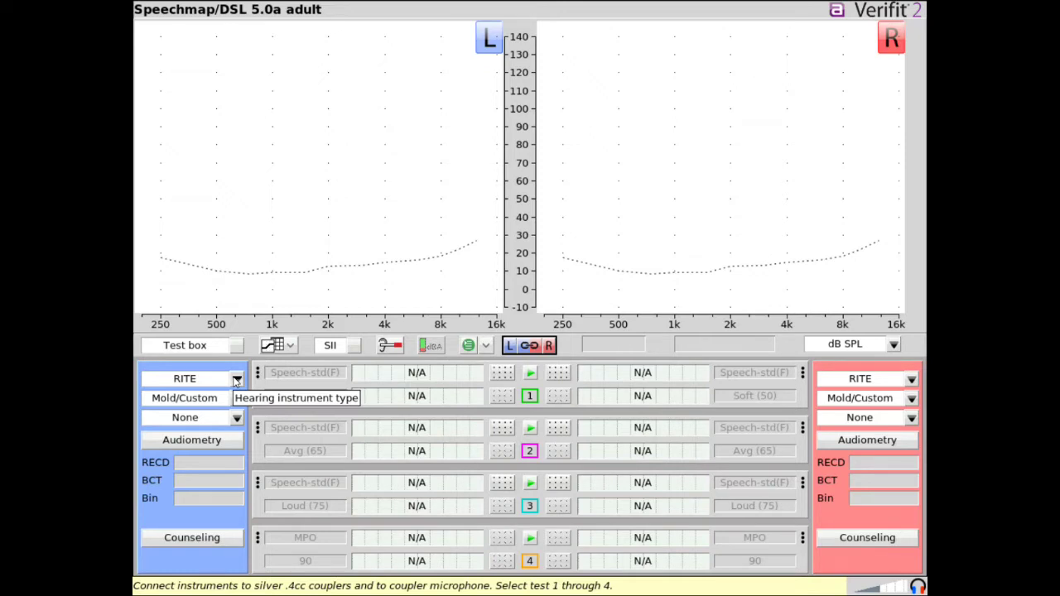
Step: Expand the left ear's hearing instrument type list to show RITE through BAHD
{"action": "left_click", "coordinate": [237, 380]}
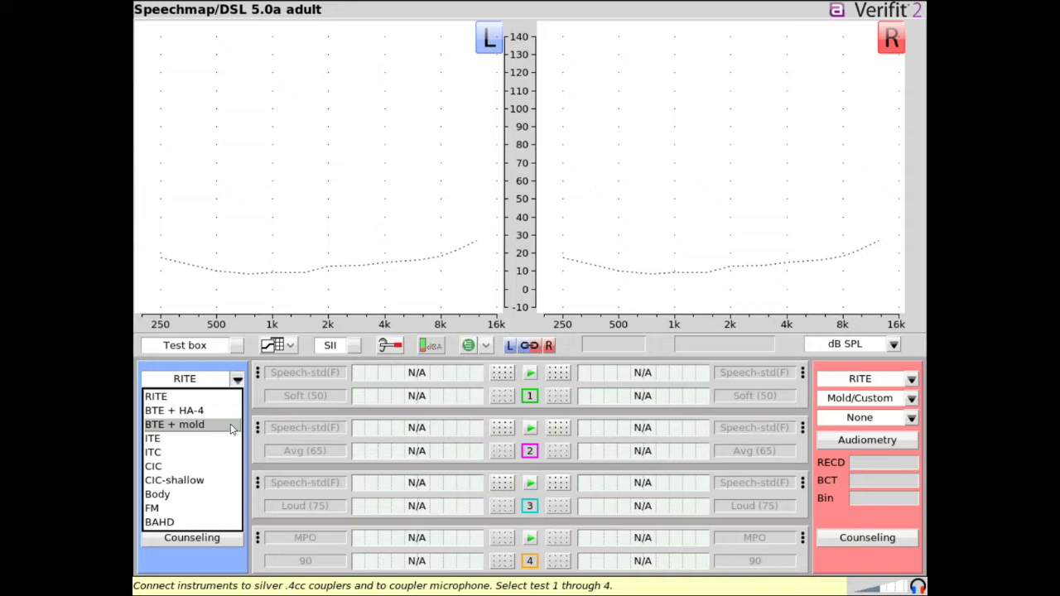
Step: Switch the left instrument type to BAHD, then return it to RITE, confirming each change
{"action": "left_click", "coordinate": [217, 523]}
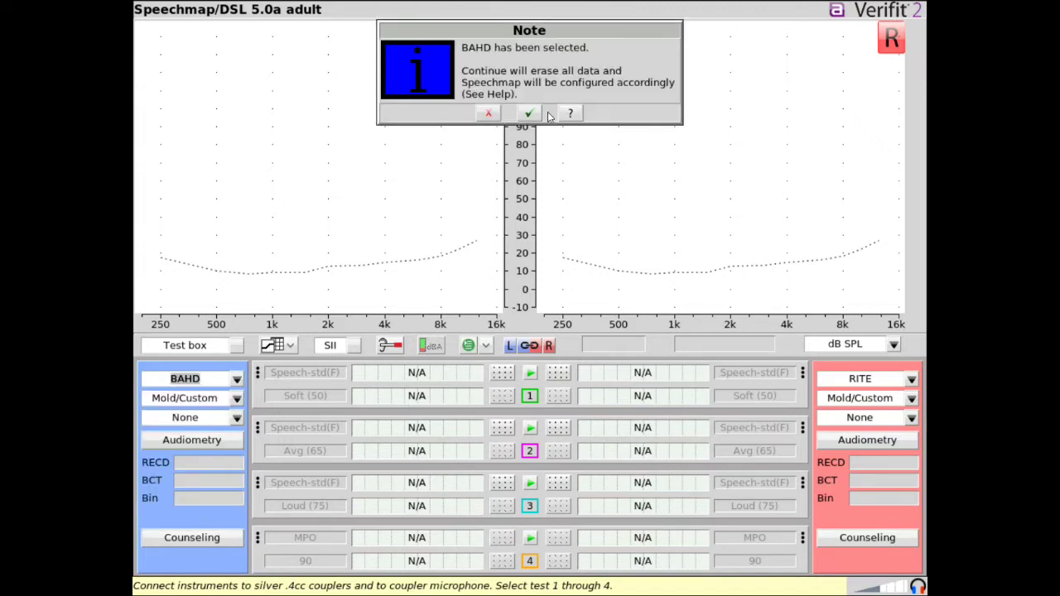
{"action": "left_click", "coordinate": [530, 113]}
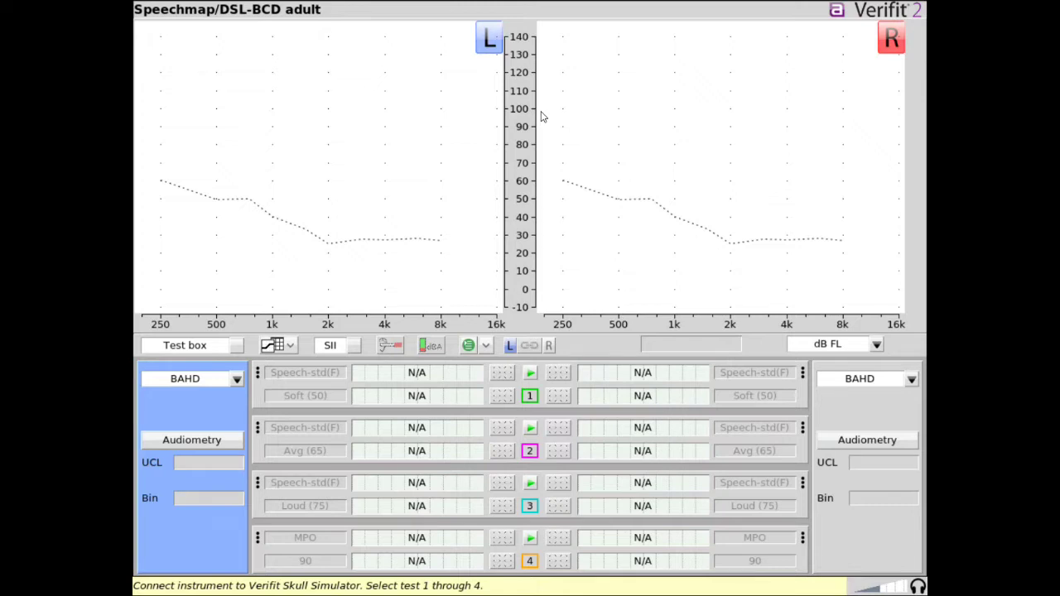
{"action": "left_click", "coordinate": [236, 378]}
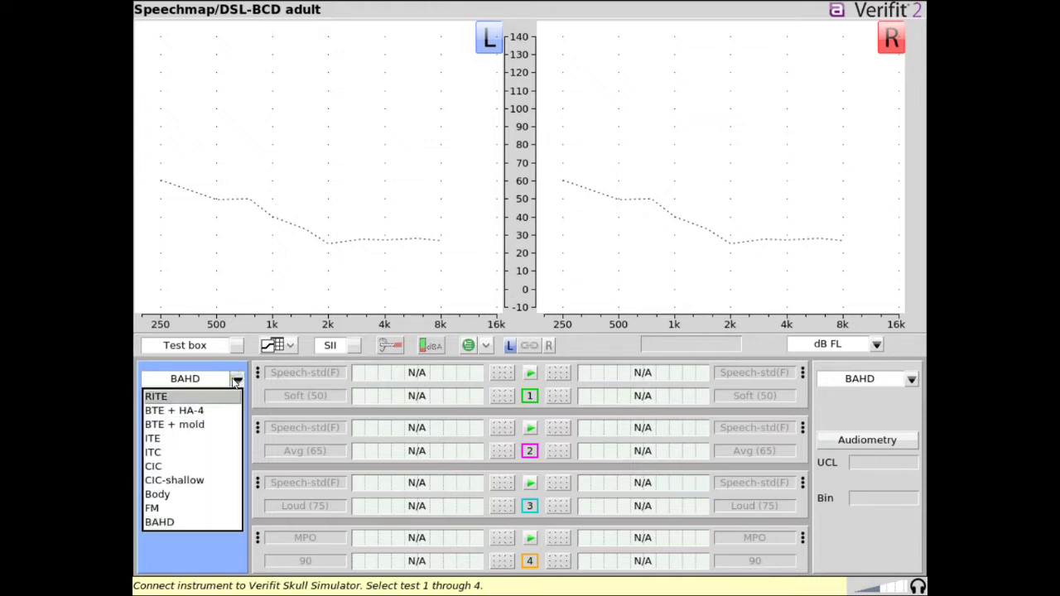
{"action": "left_click", "coordinate": [229, 396]}
{"action": "left_click", "coordinate": [528, 114]}
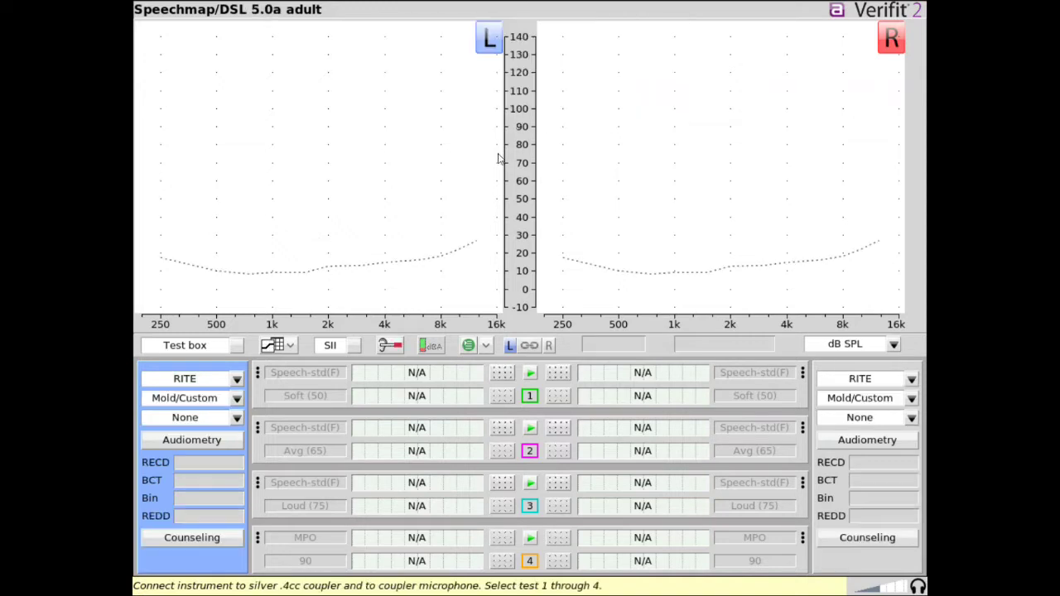
Step: Review the left coupling and vent options, leaving Mold/Custom with vent None
{"action": "left_click", "coordinate": [236, 398]}
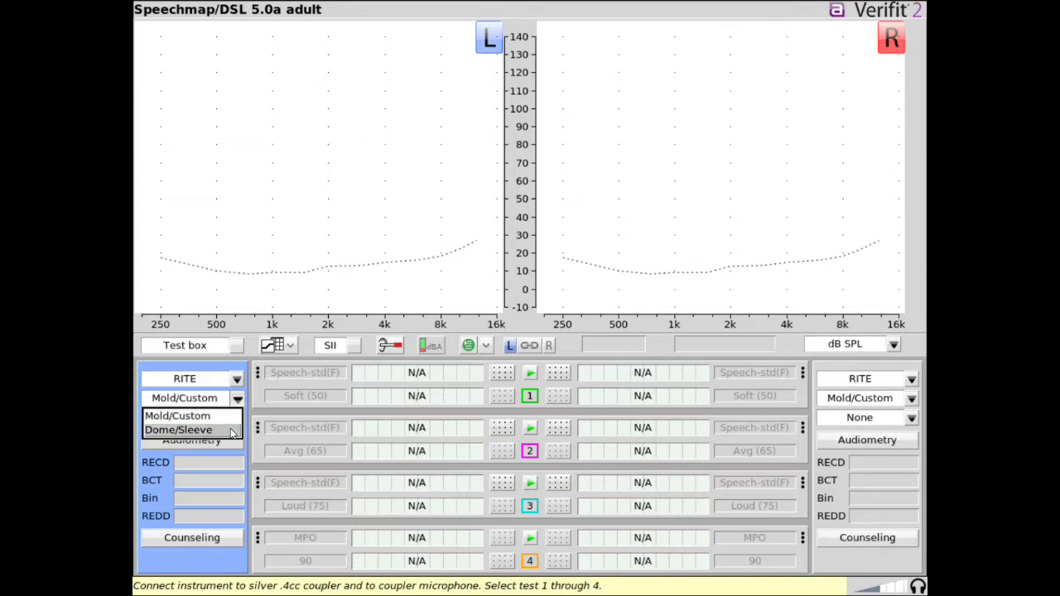
{"action": "left_click", "coordinate": [236, 416]}
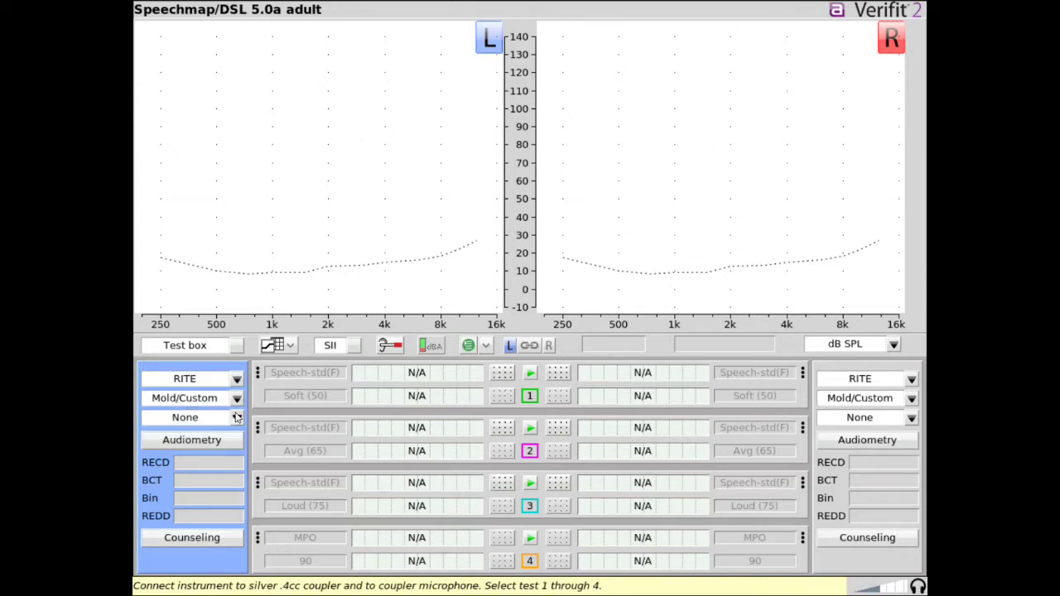
{"action": "left_click", "coordinate": [237, 418]}
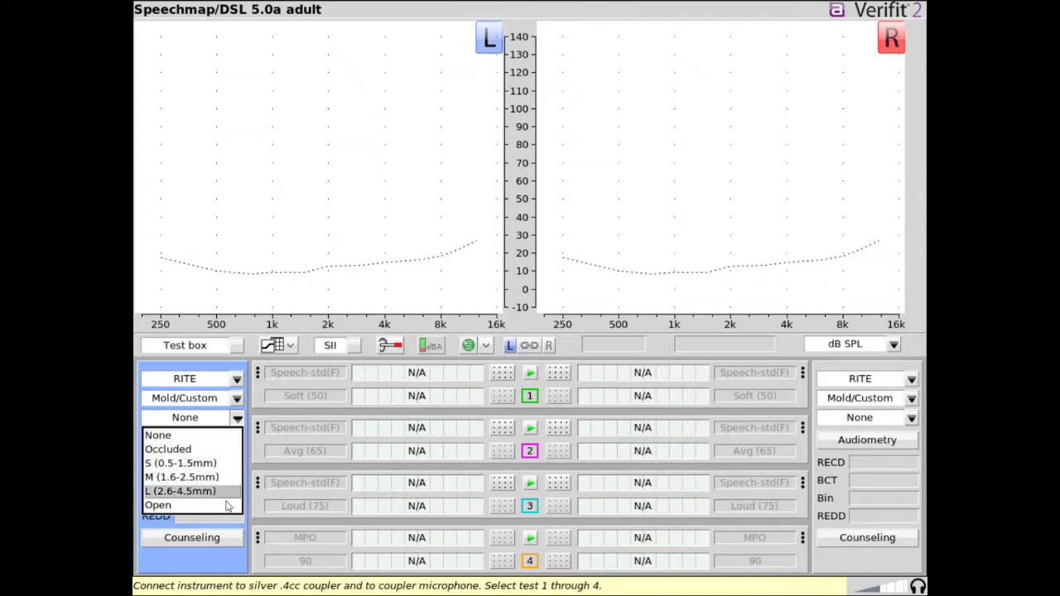
{"action": "left_click", "coordinate": [234, 398]}
Step: Give the left RITE a Closed Dome/Sleeve coupling and switch Speechmap to on-ear mode
{"action": "left_click", "coordinate": [234, 398]}
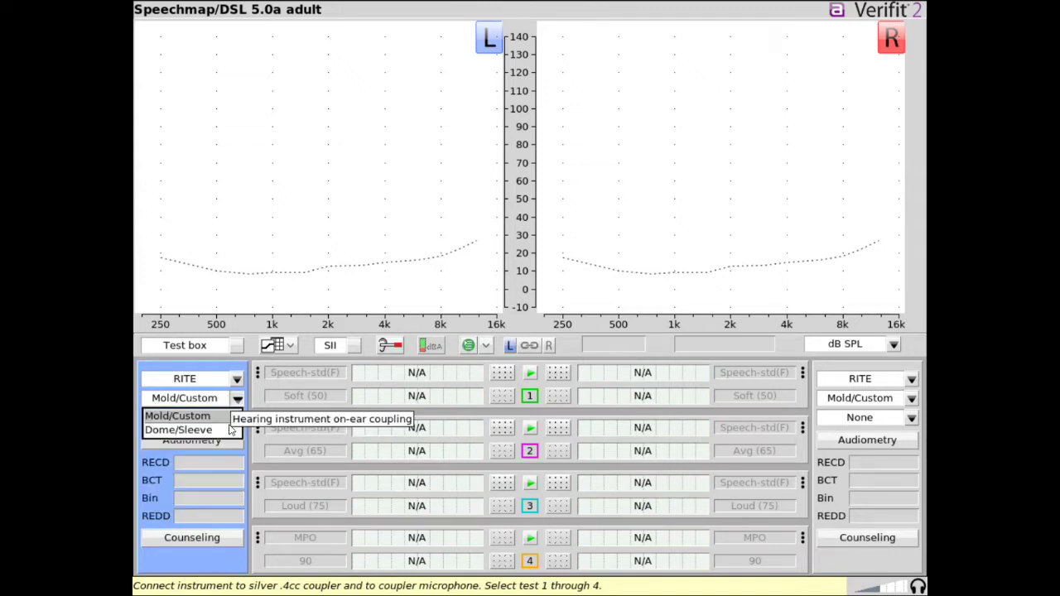
{"action": "left_click", "coordinate": [229, 432]}
{"action": "left_click", "coordinate": [242, 418]}
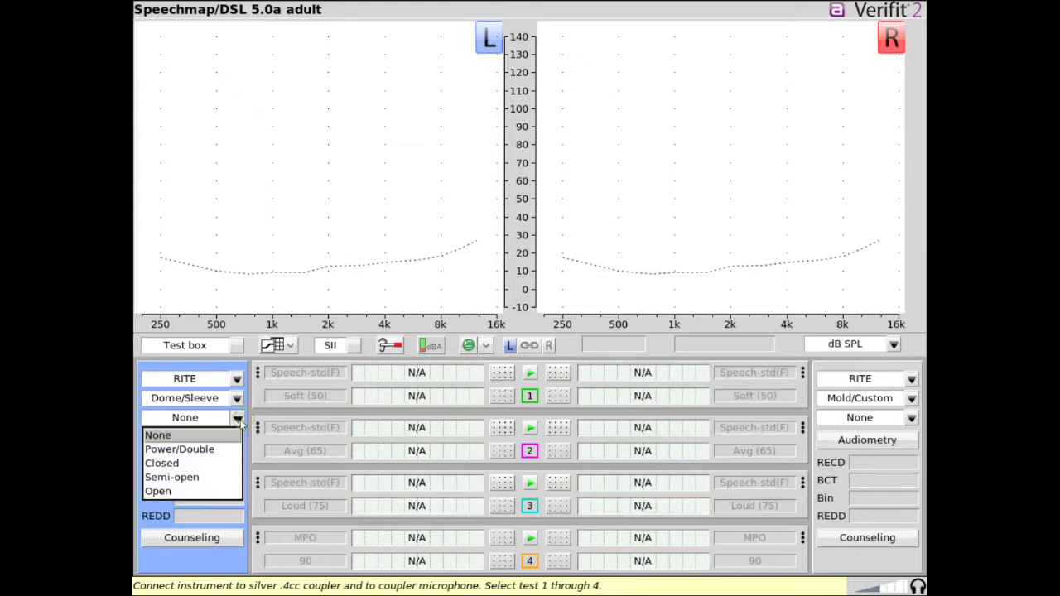
{"action": "left_click", "coordinate": [230, 464]}
{"action": "left_click", "coordinate": [235, 418]}
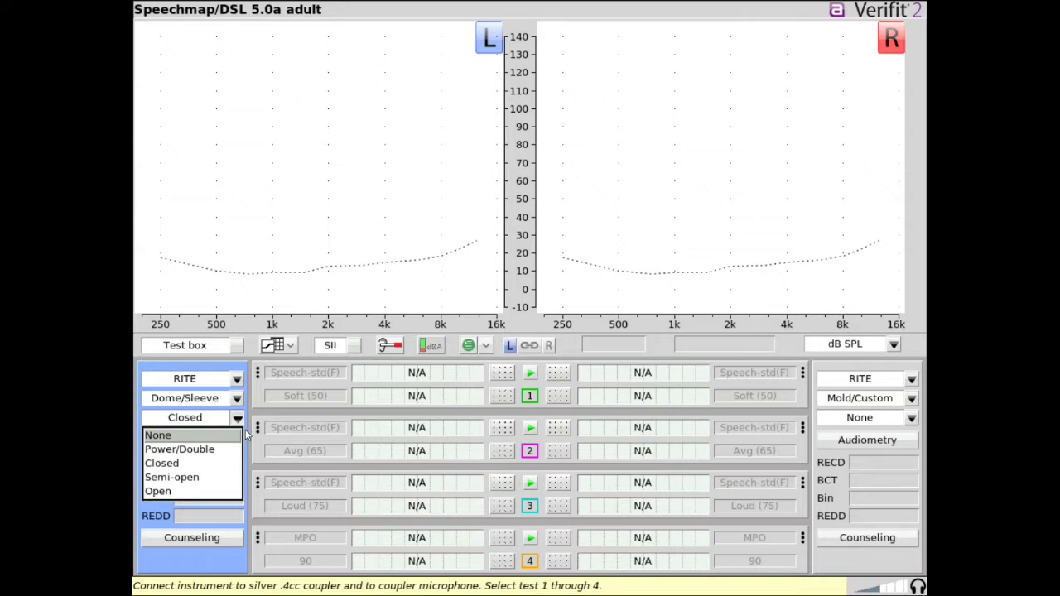
{"action": "left_click", "coordinate": [237, 419]}
{"action": "left_click", "coordinate": [238, 347]}
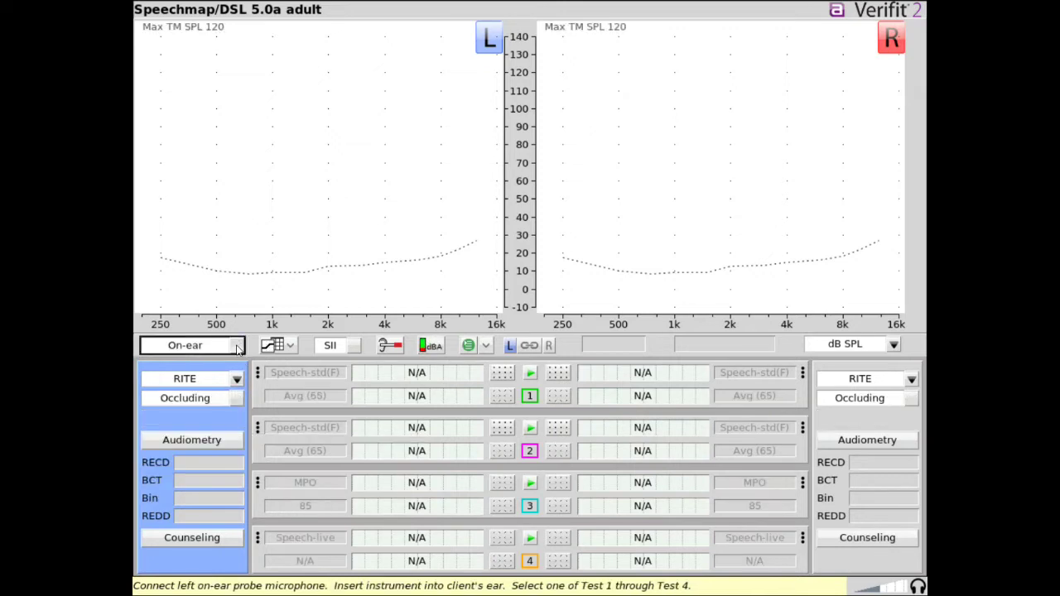
Step: Set the left vent to Open and start test 1, cancelling sound-field equalization
{"action": "left_click", "coordinate": [238, 402]}
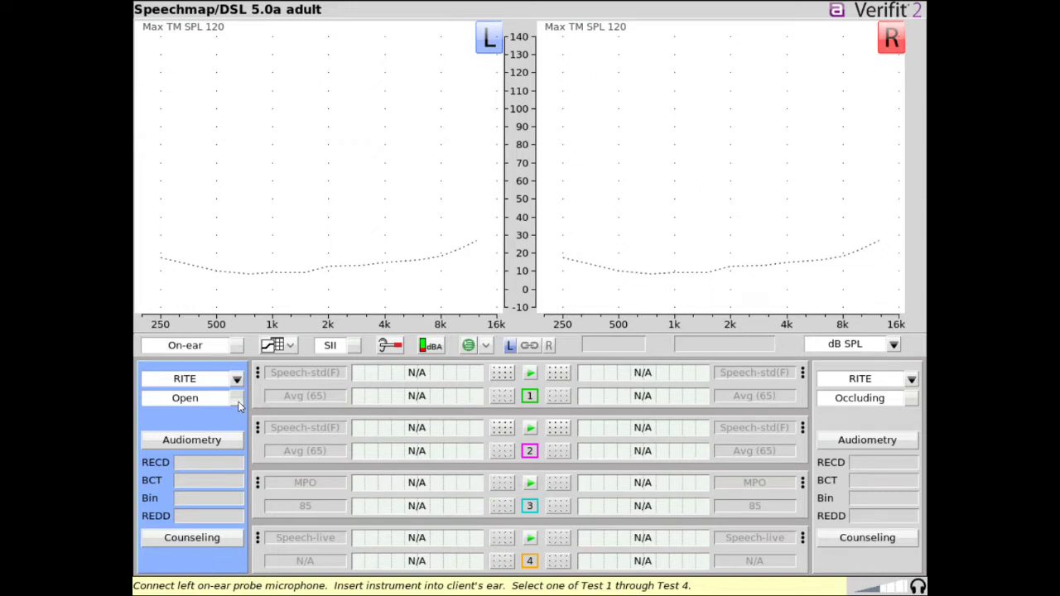
{"action": "left_click", "coordinate": [528, 373]}
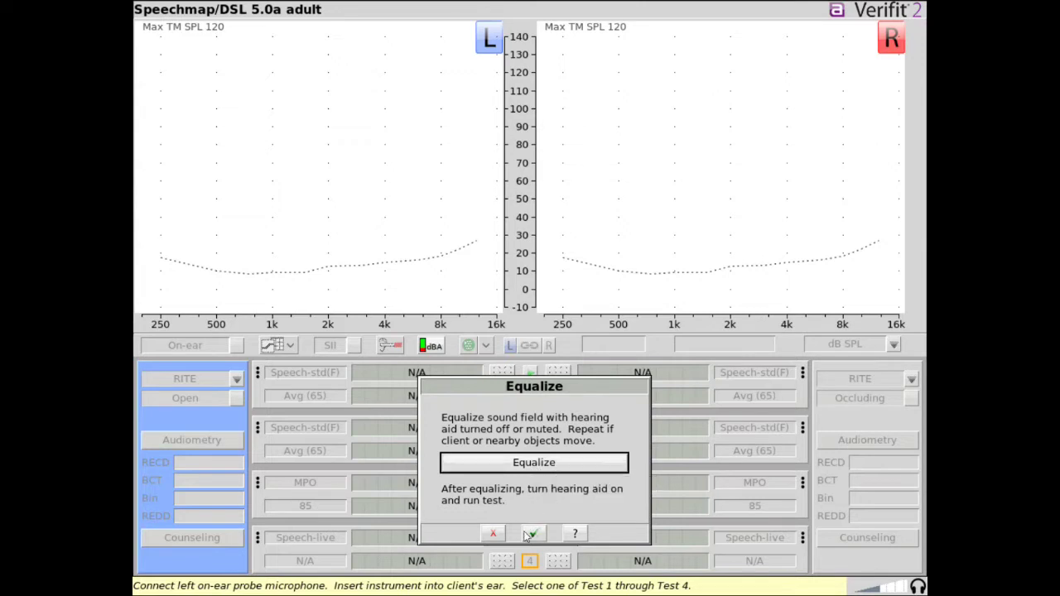
{"action": "left_click", "coordinate": [496, 537]}
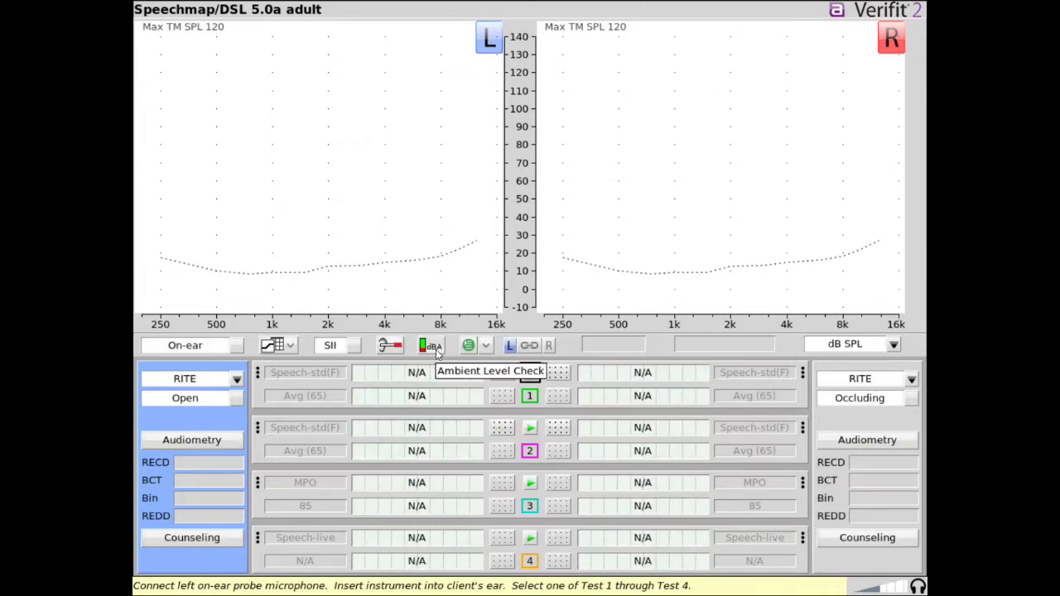
Step: Check the room's ambient noise level, then link the left and right ears
{"action": "left_click", "coordinate": [436, 349]}
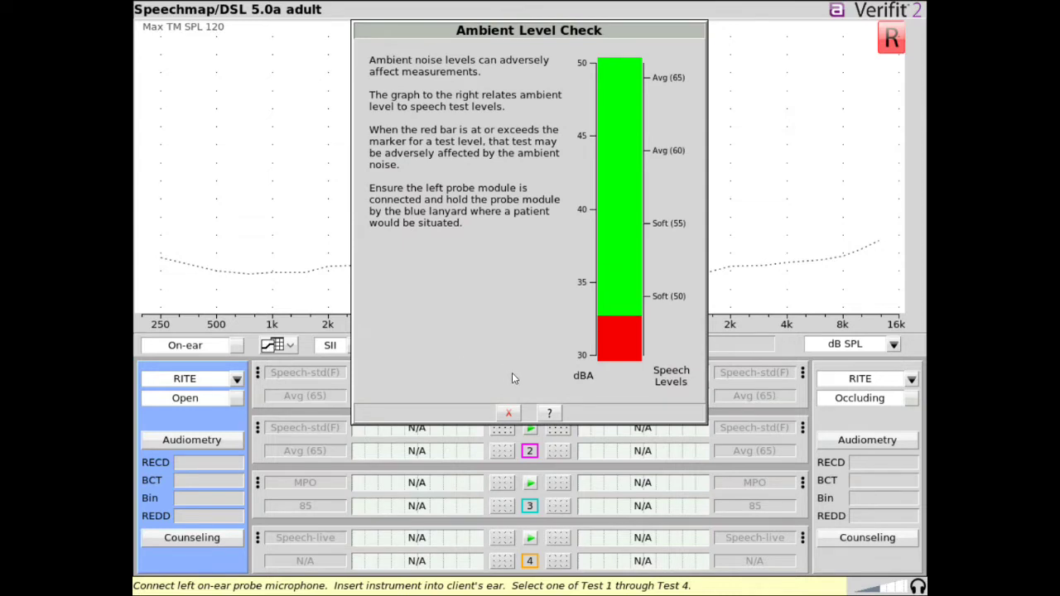
{"action": "left_click", "coordinate": [510, 411]}
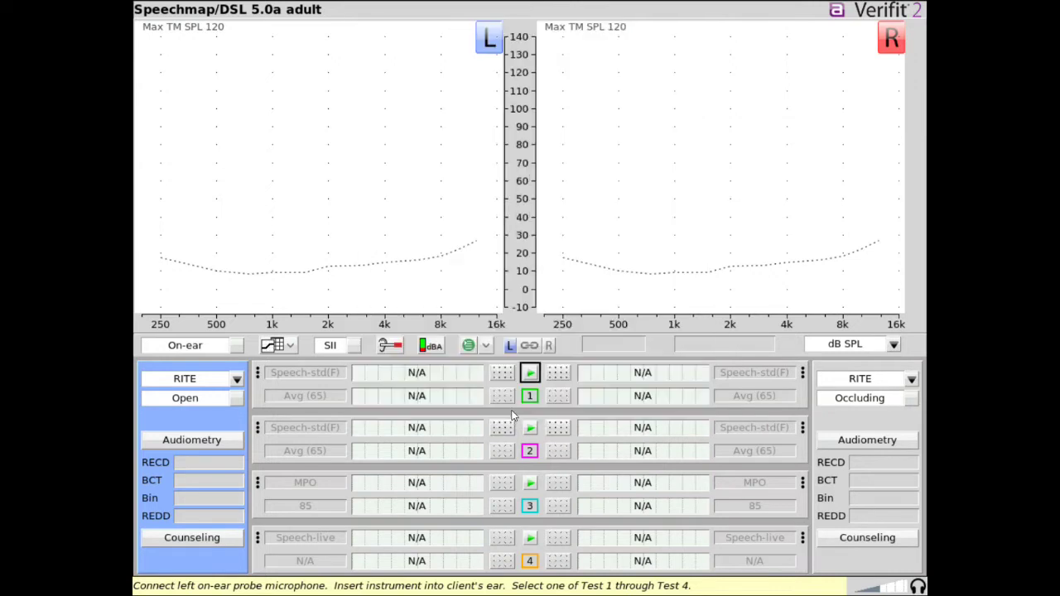
{"action": "left_click", "coordinate": [529, 346]}
Step: Return to test box mode and set the left ear's audiometry targets to DSL child
{"action": "left_click", "coordinate": [185, 345]}
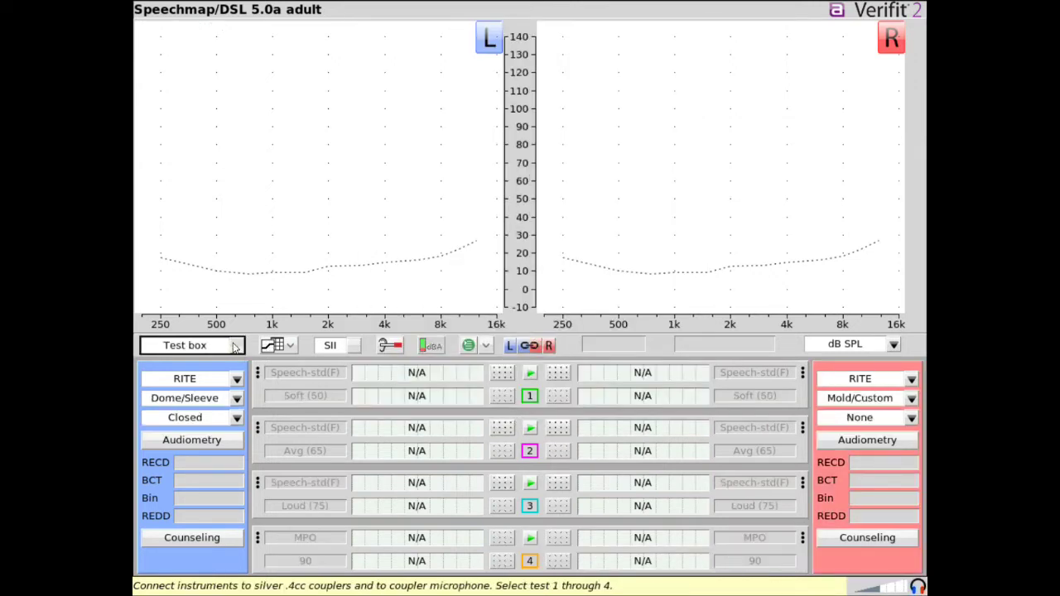
{"action": "left_click", "coordinate": [232, 442]}
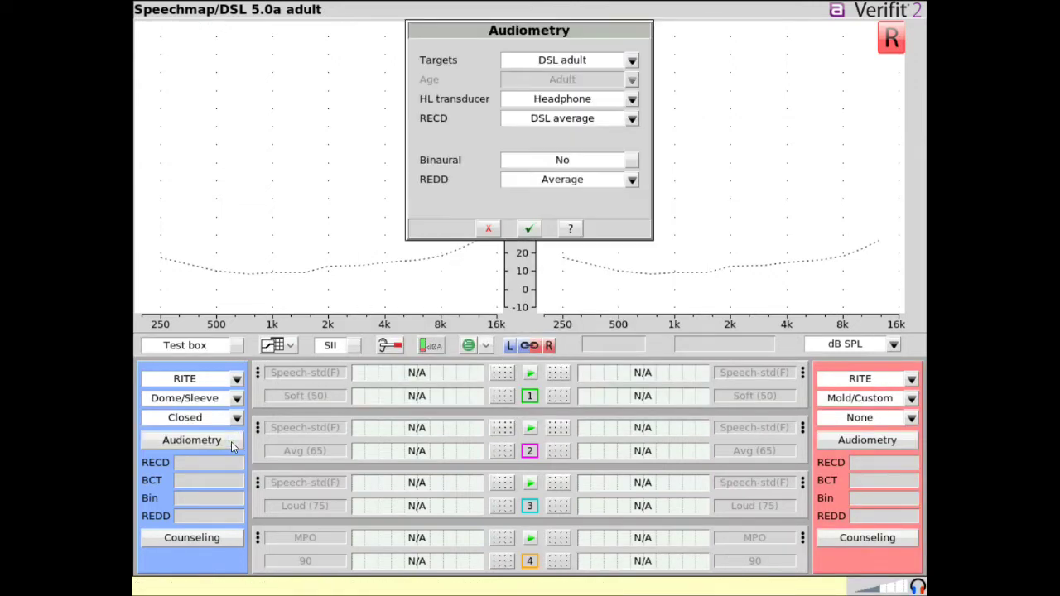
{"action": "left_click", "coordinate": [631, 63]}
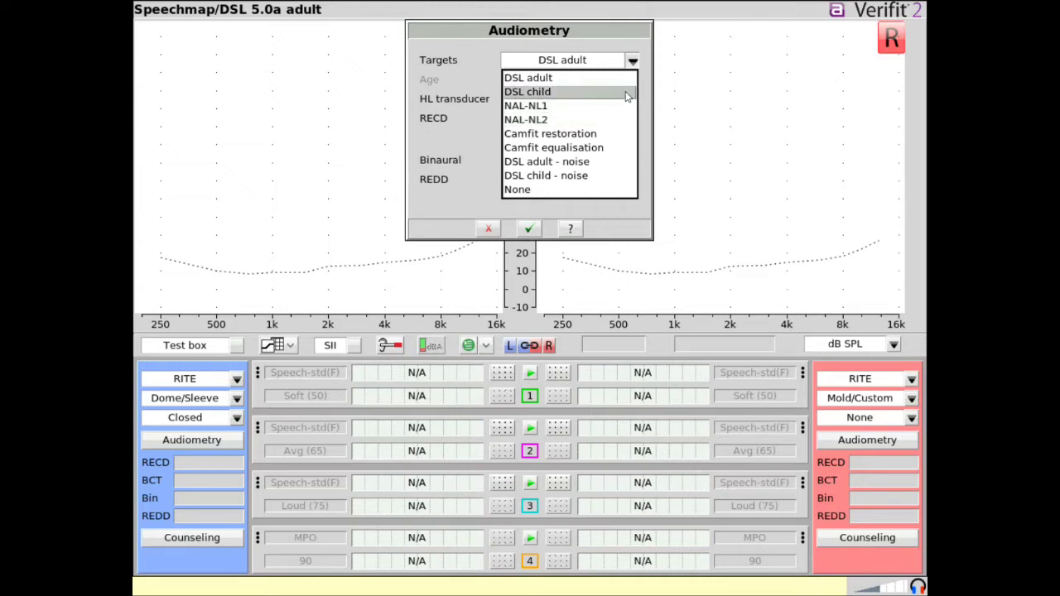
{"action": "left_click", "coordinate": [626, 93]}
Step: Set the client's age to 32 months
{"action": "left_click", "coordinate": [632, 80]}
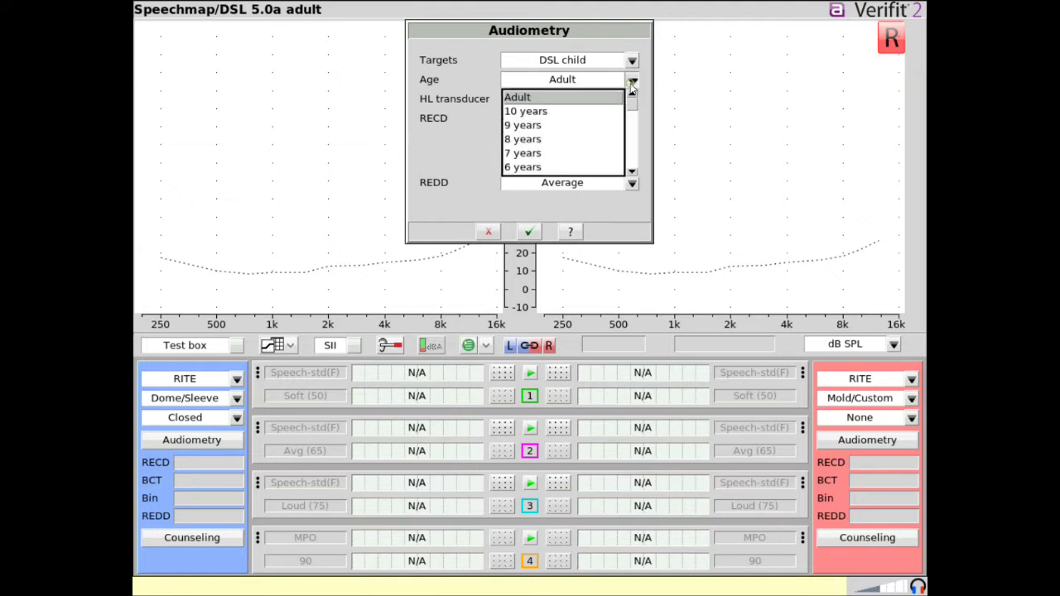
{"action": "scroll", "coordinate": [603, 137], "scroll_direction": "down", "scroll_amount": 12}
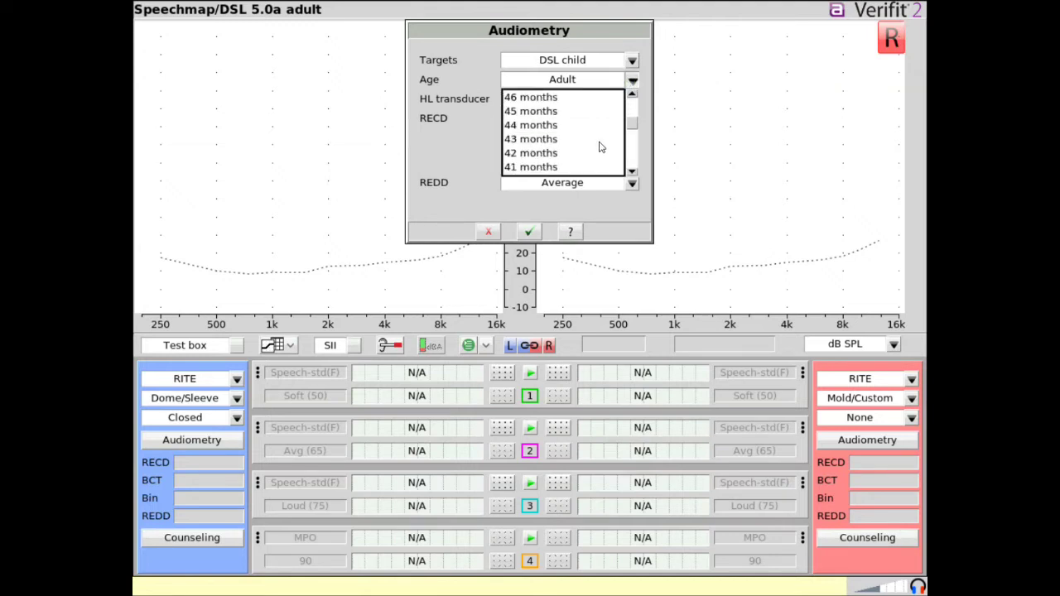
{"action": "scroll", "coordinate": [599, 154], "scroll_direction": "down", "scroll_amount": 6}
{"action": "scroll", "coordinate": [596, 162], "scroll_direction": "up", "scroll_amount": 10}
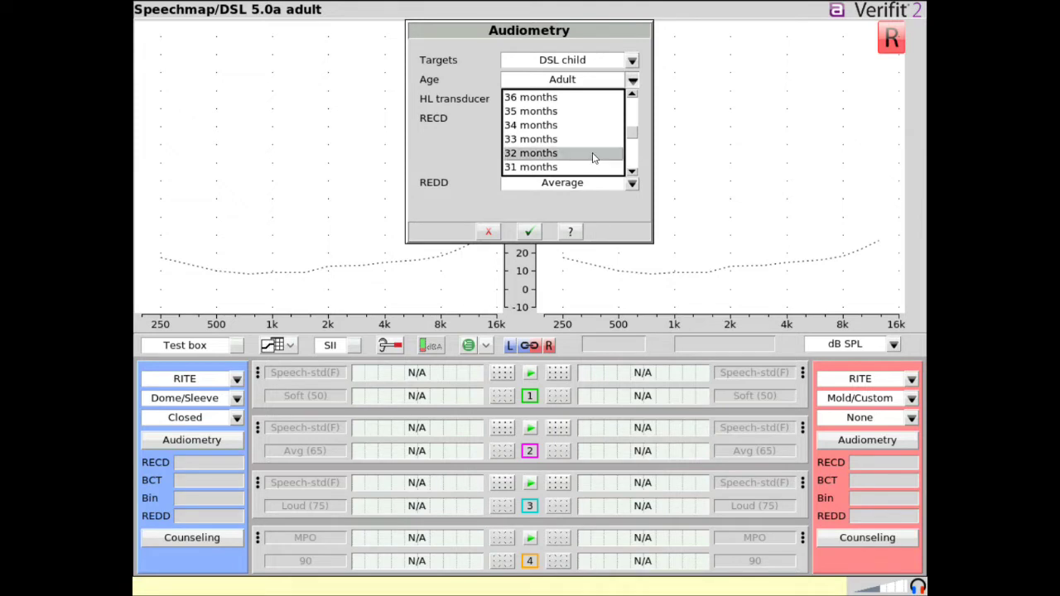
{"action": "left_click", "coordinate": [592, 152]}
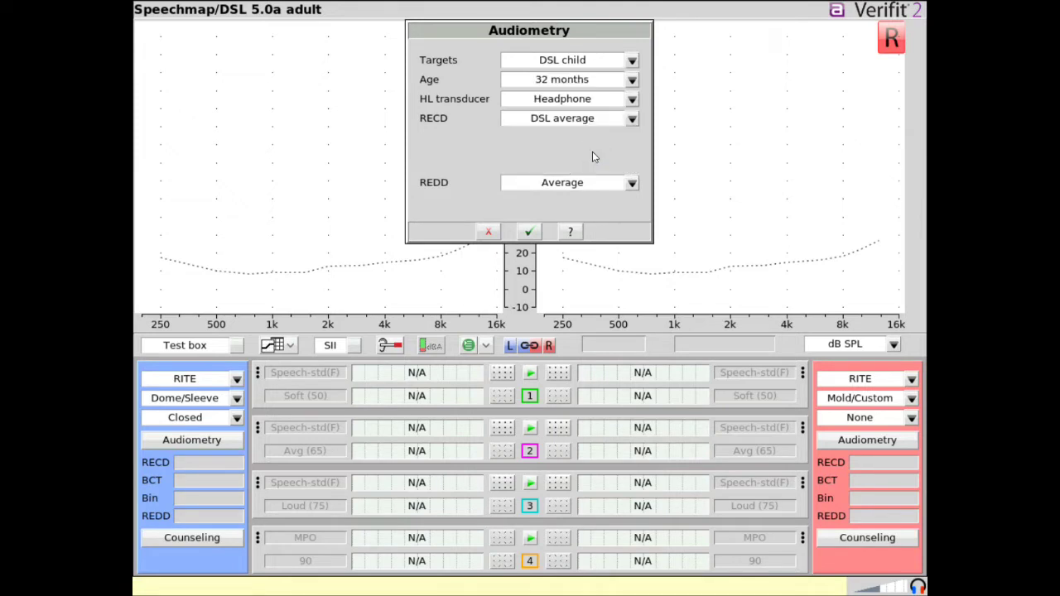
Step: Try the ABR (nHL) transducer, toggling the nHL to eHL correction and back to default
{"action": "left_click", "coordinate": [632, 99]}
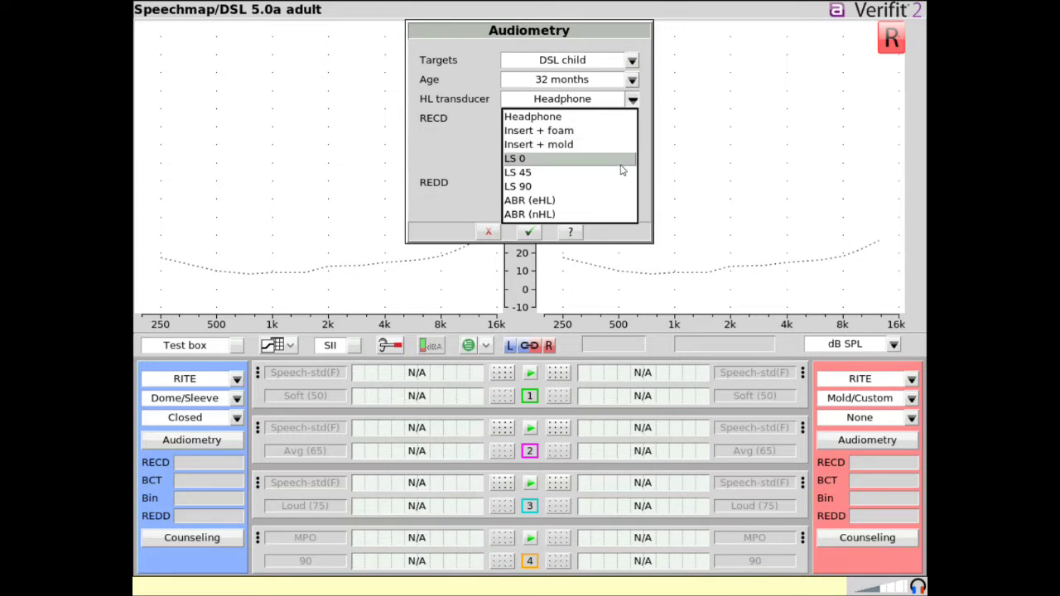
{"action": "left_click", "coordinate": [615, 217]}
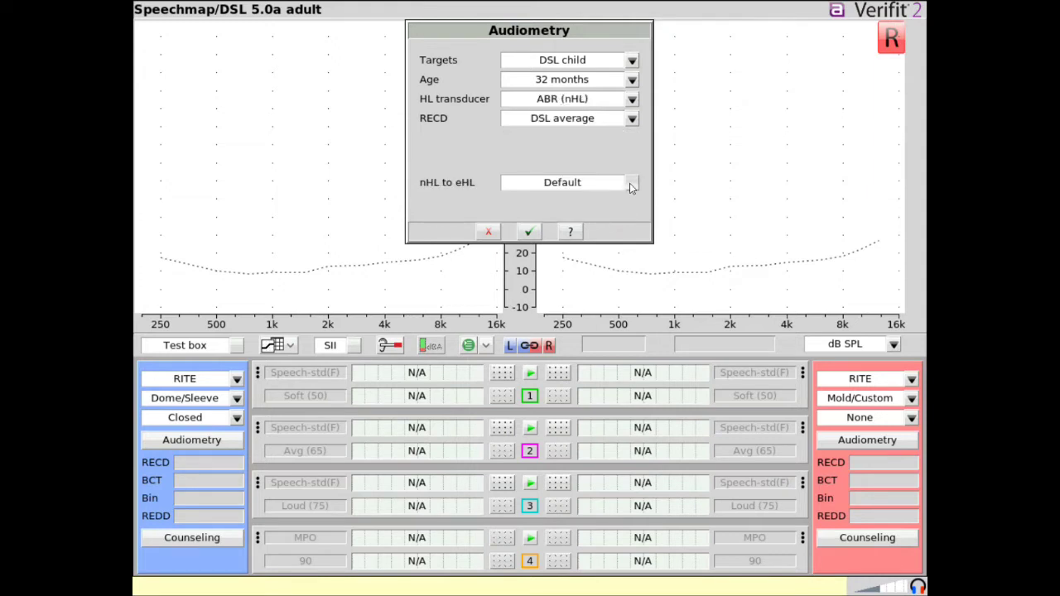
{"action": "left_click", "coordinate": [630, 187]}
{"action": "left_click", "coordinate": [629, 187]}
Step: Try Insert + foam with a measured RECD, switching coupling to Earmold and back to Foam tip
{"action": "left_click", "coordinate": [631, 100]}
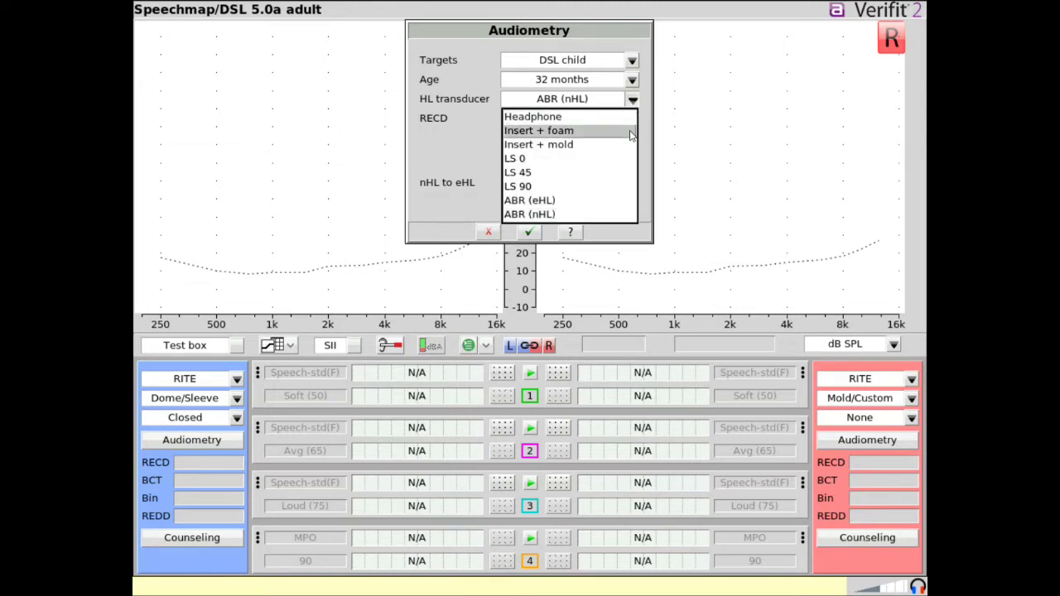
{"action": "left_click", "coordinate": [629, 132]}
{"action": "left_click", "coordinate": [633, 122]}
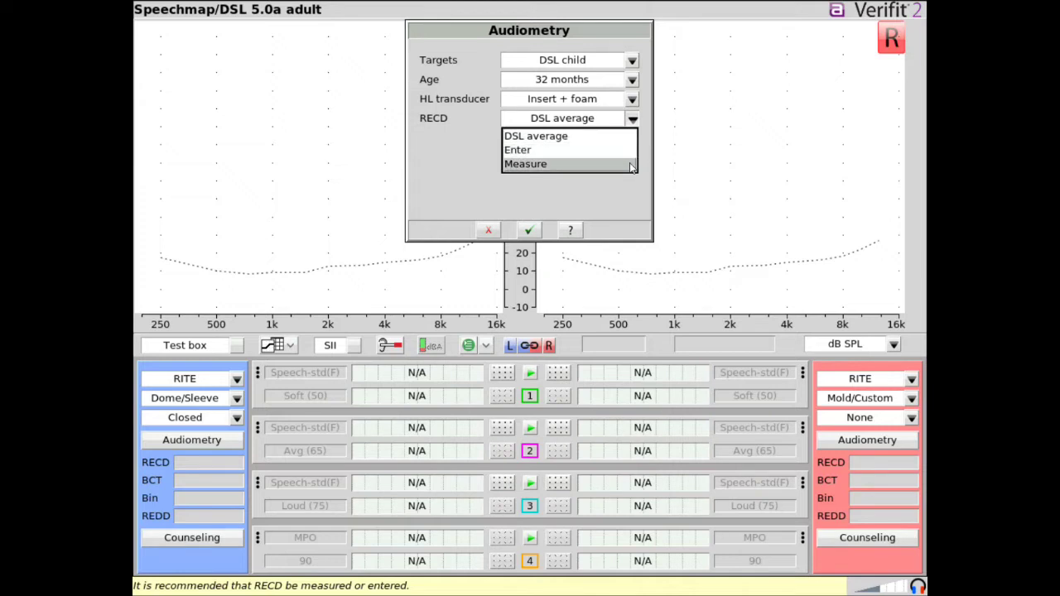
{"action": "left_click", "coordinate": [631, 165]}
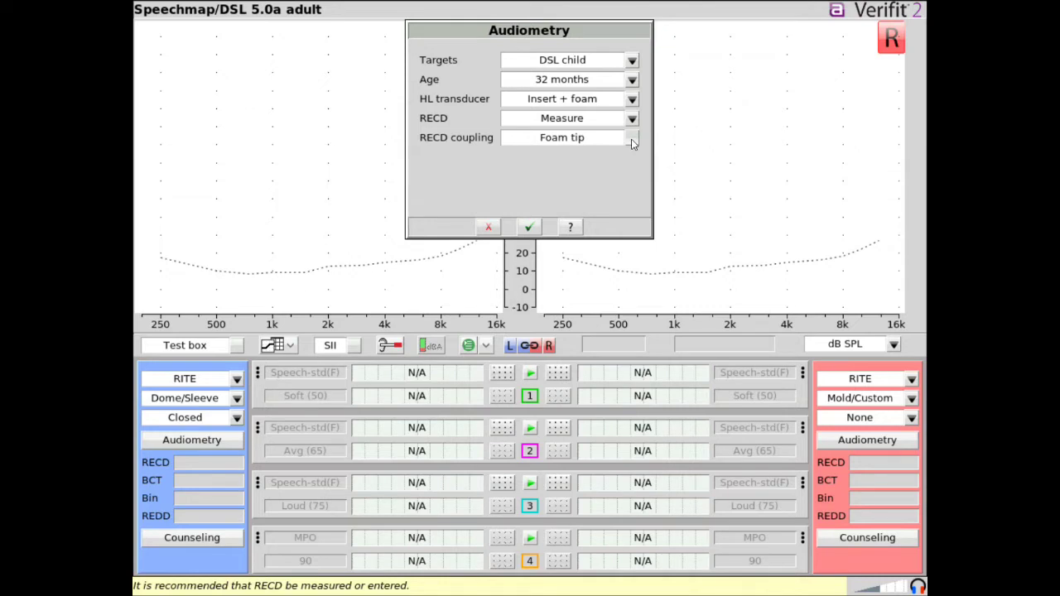
{"action": "left_click", "coordinate": [632, 141]}
{"action": "left_click", "coordinate": [632, 140]}
{"action": "left_click", "coordinate": [632, 100]}
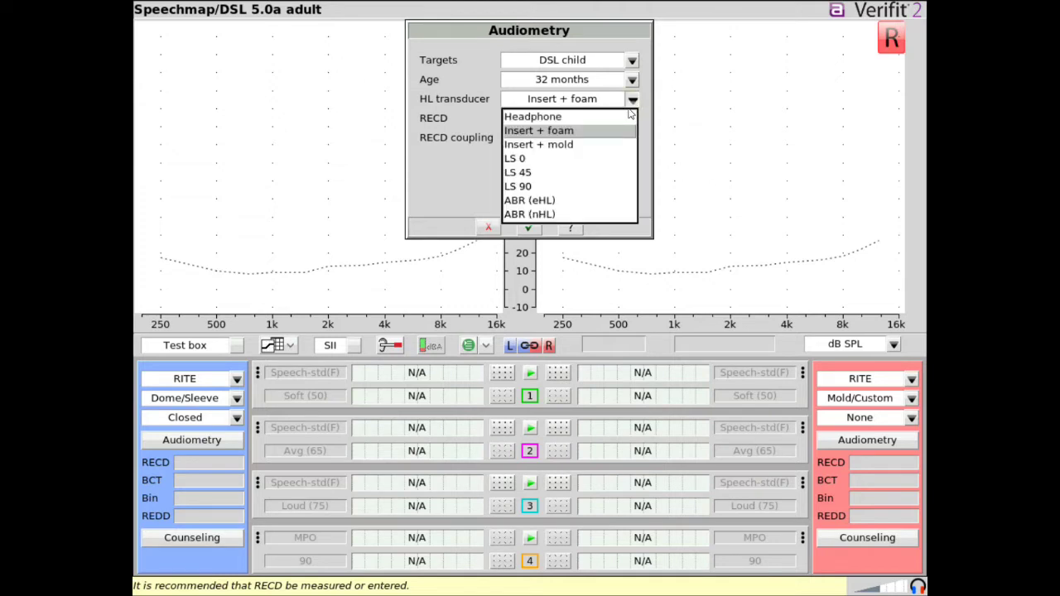
Step: Set the transducer to Headphone, keeping Average as the REDD
{"action": "left_click", "coordinate": [628, 120]}
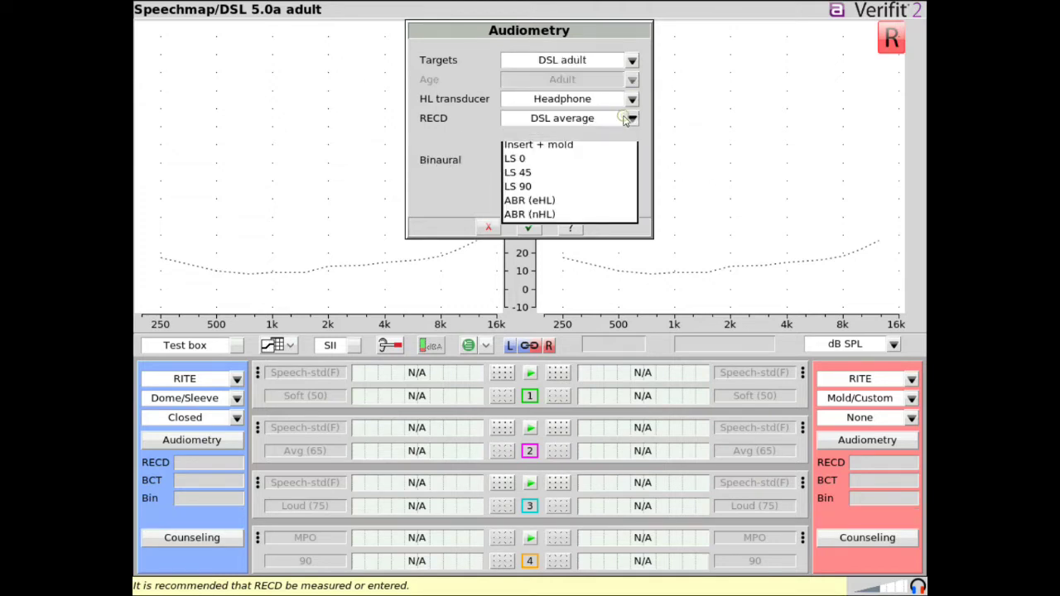
{"action": "left_click", "coordinate": [631, 180]}
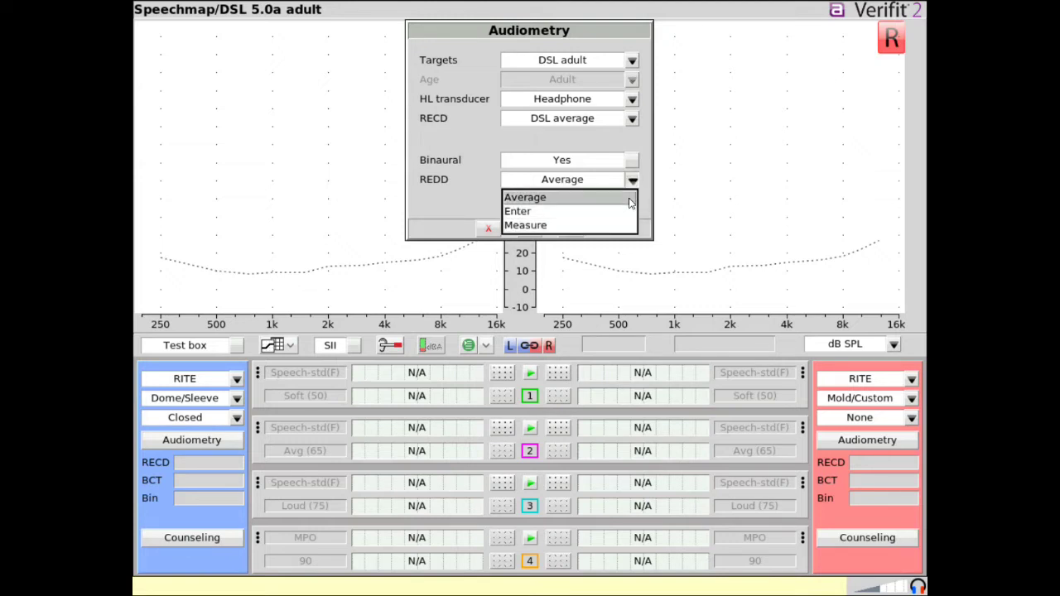
{"action": "left_click", "coordinate": [629, 202]}
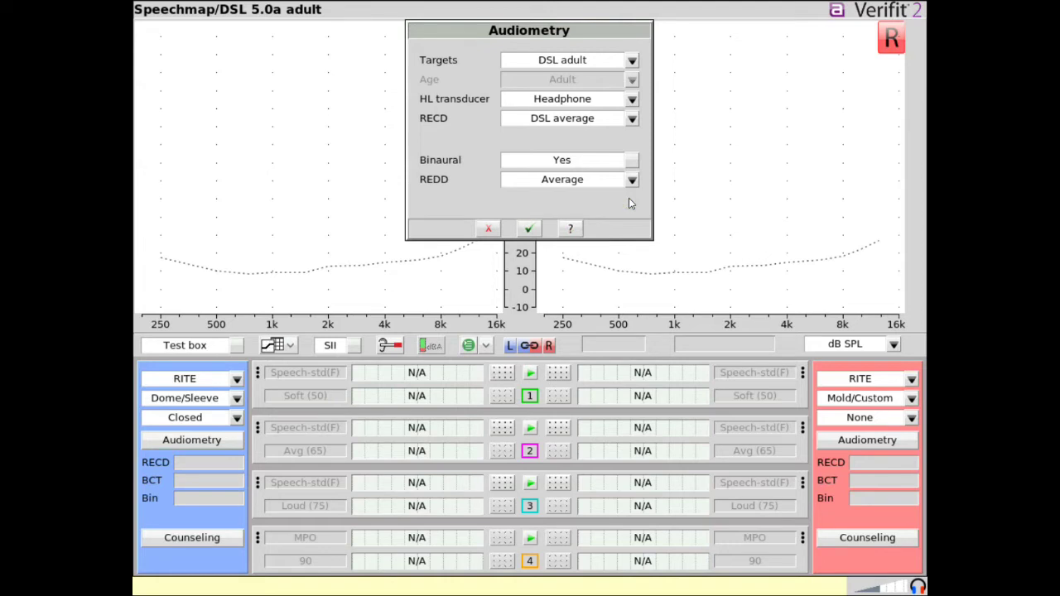
Step: Choose NAL-NL2 targets with Insert + foam, binaural on and Non tonal language, then confirm
{"action": "left_click", "coordinate": [632, 60]}
{"action": "left_click", "coordinate": [618, 117]}
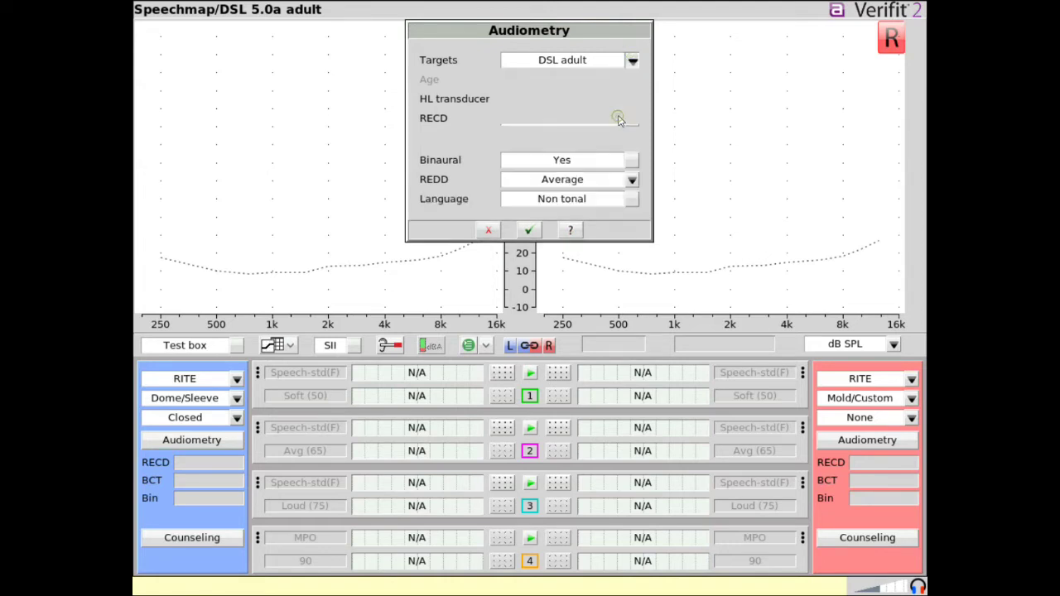
{"action": "left_click", "coordinate": [632, 99]}
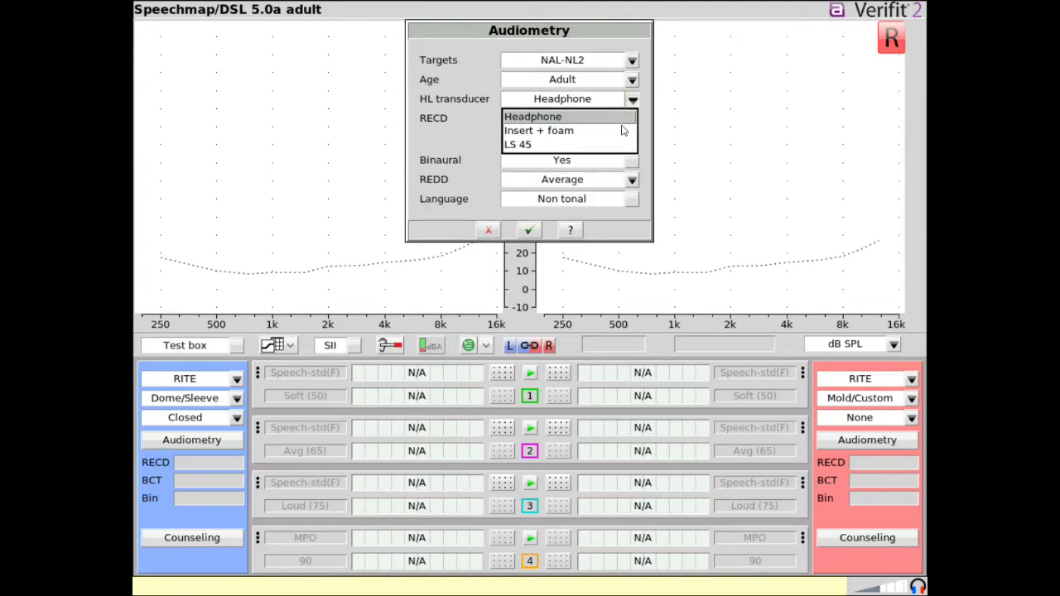
{"action": "left_click", "coordinate": [622, 130]}
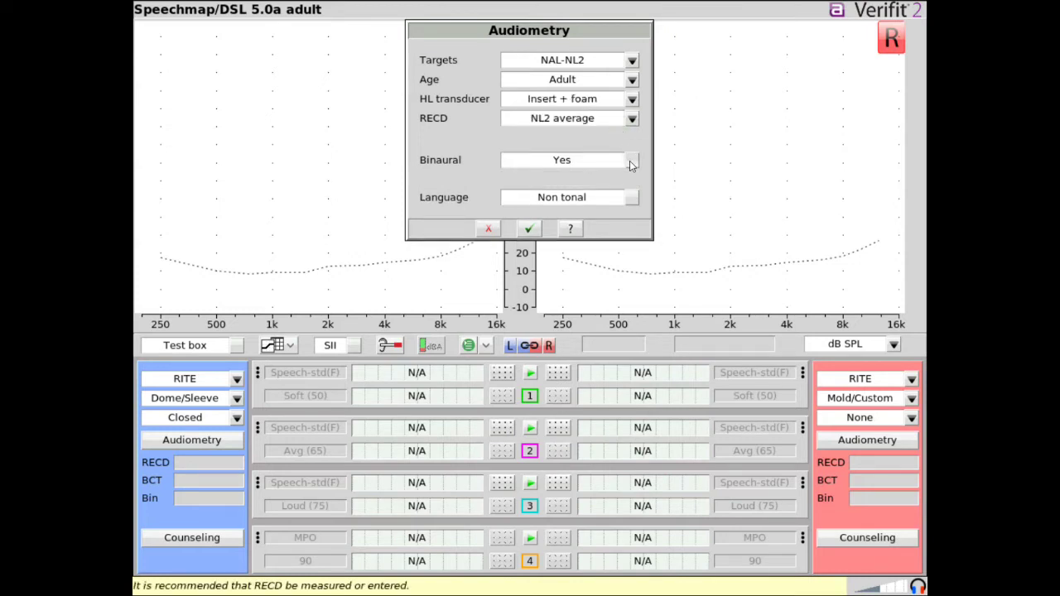
{"action": "left_click", "coordinate": [629, 163]}
{"action": "left_click", "coordinate": [631, 199]}
{"action": "left_click", "coordinate": [631, 198]}
{"action": "left_click", "coordinate": [530, 229]}
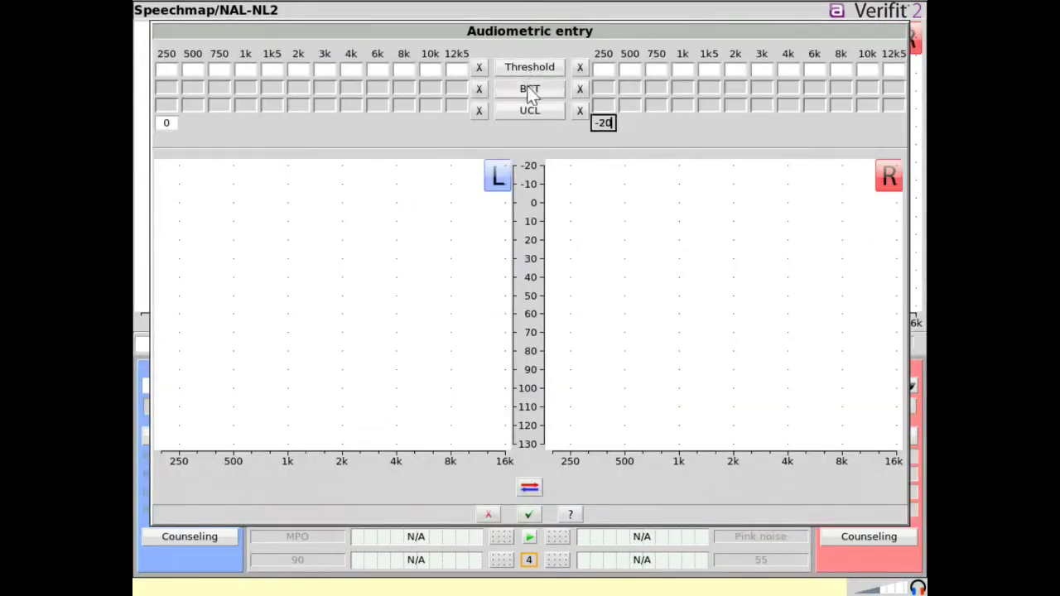
Step: Enter left air thresholds 5, 10, 20, 25, 35, 45, 55, 55, 65, 70 dB from 250 Hz to 8k
{"action": "left_click", "coordinate": [526, 92]}
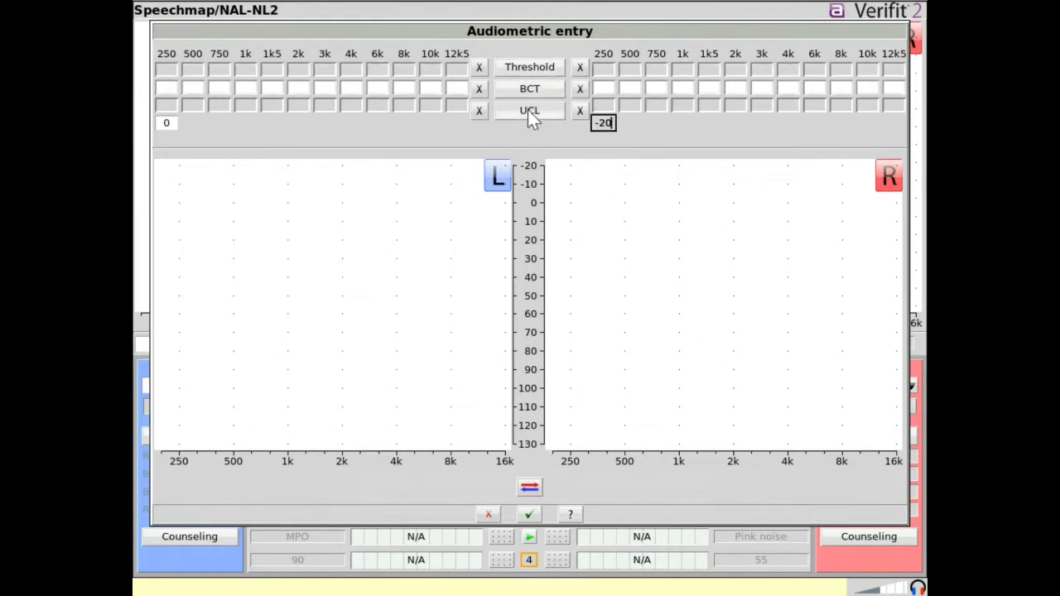
{"action": "left_click", "coordinate": [528, 109]}
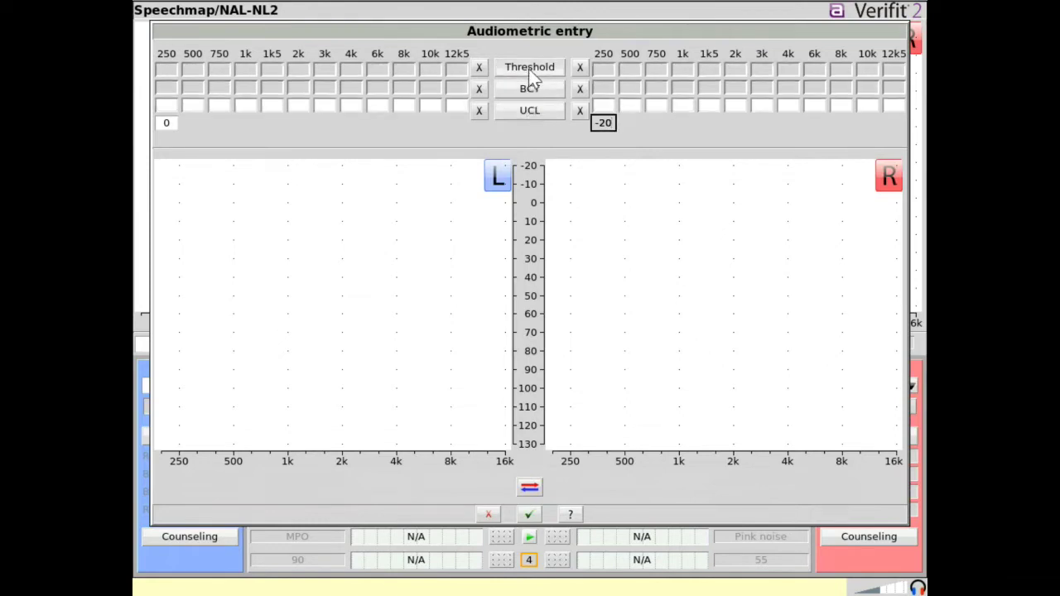
{"action": "left_click", "coordinate": [528, 69]}
{"action": "left_click", "coordinate": [179, 213]}
{"action": "left_click", "coordinate": [233, 221]}
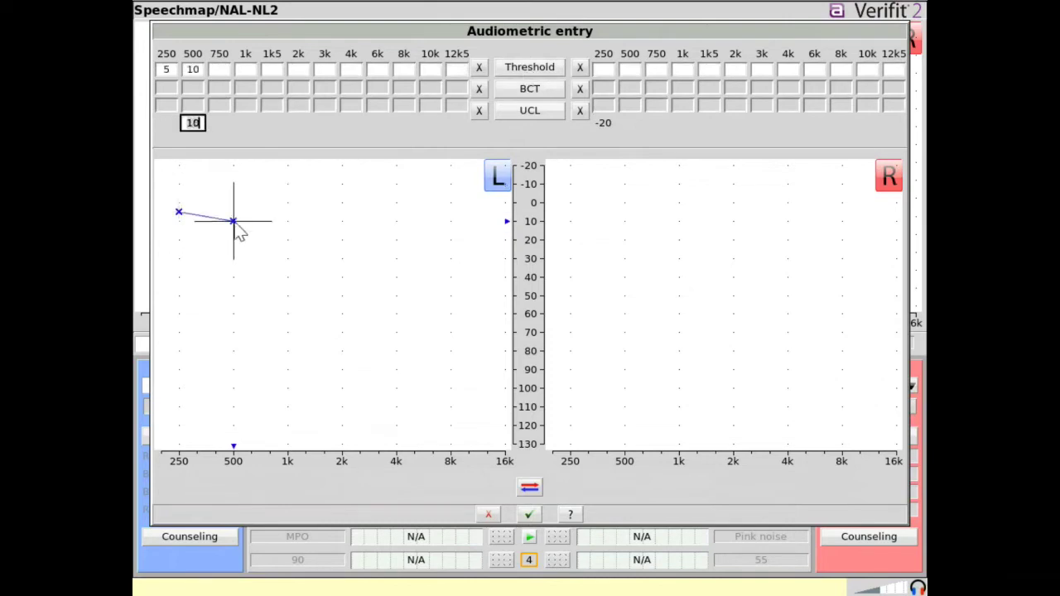
{"action": "left_click", "coordinate": [265, 240]}
{"action": "left_click", "coordinate": [288, 250]}
{"action": "left_click", "coordinate": [319, 267]}
{"action": "left_click", "coordinate": [342, 287]}
{"action": "left_click", "coordinate": [374, 305]}
{"action": "left_click", "coordinate": [396, 304]}
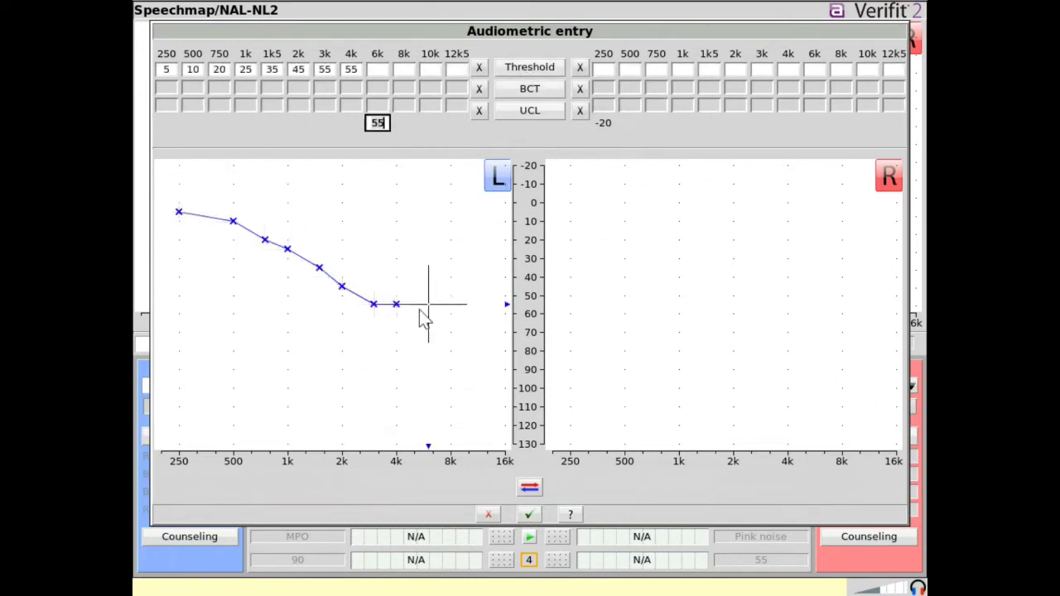
{"action": "left_click", "coordinate": [427, 323]}
{"action": "left_click", "coordinate": [449, 333]}
Step: Add bone-conduction points: 5 dB at 500 Hz, 20 at 1k, 45 at 2k, 50 at 4k
{"action": "left_click", "coordinate": [529, 89]}
{"action": "left_click", "coordinate": [233, 213]}
{"action": "left_click", "coordinate": [287, 240]}
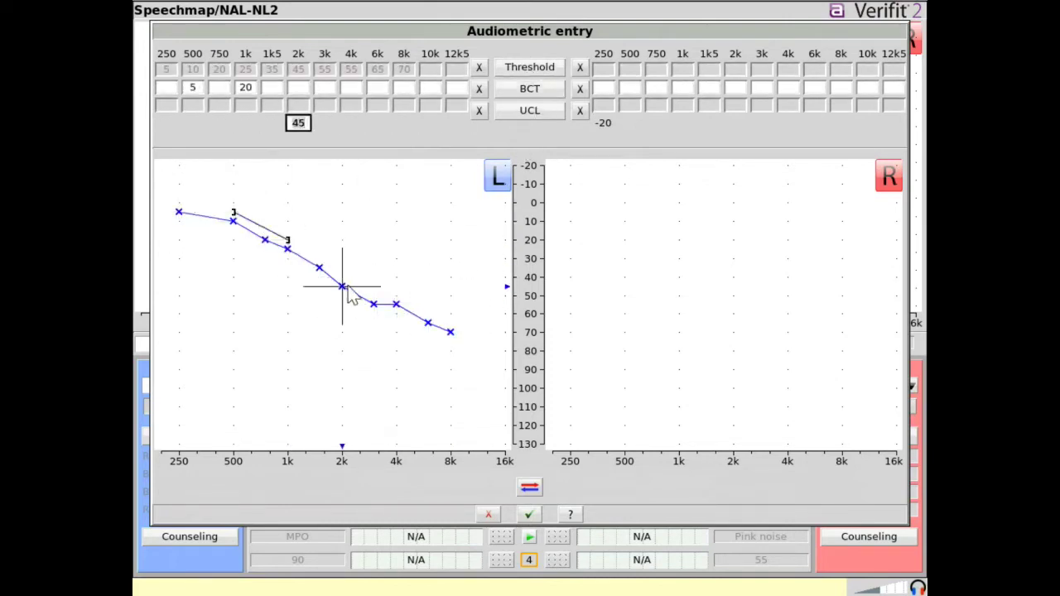
{"action": "left_click", "coordinate": [342, 286]}
{"action": "left_click", "coordinate": [396, 296]}
Step: Enter UCLs of 110, 105, 110 and 100 dB at 500 Hz, 1k, 2k and 4k
{"action": "left_click", "coordinate": [529, 110]}
{"action": "left_click", "coordinate": [233, 407]}
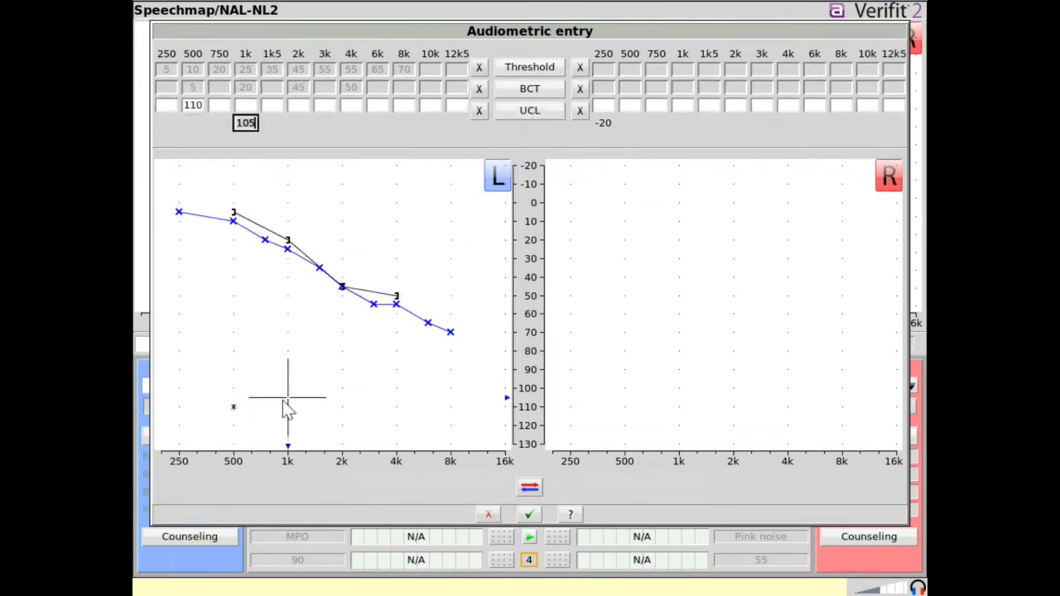
{"action": "left_click", "coordinate": [288, 398]}
{"action": "left_click", "coordinate": [342, 406]}
{"action": "left_click", "coordinate": [396, 389]}
Step: Copy the left-ear entries to the right ear, clear both UCL rows, and confirm the audiogram
{"action": "left_click", "coordinate": [529, 487]}
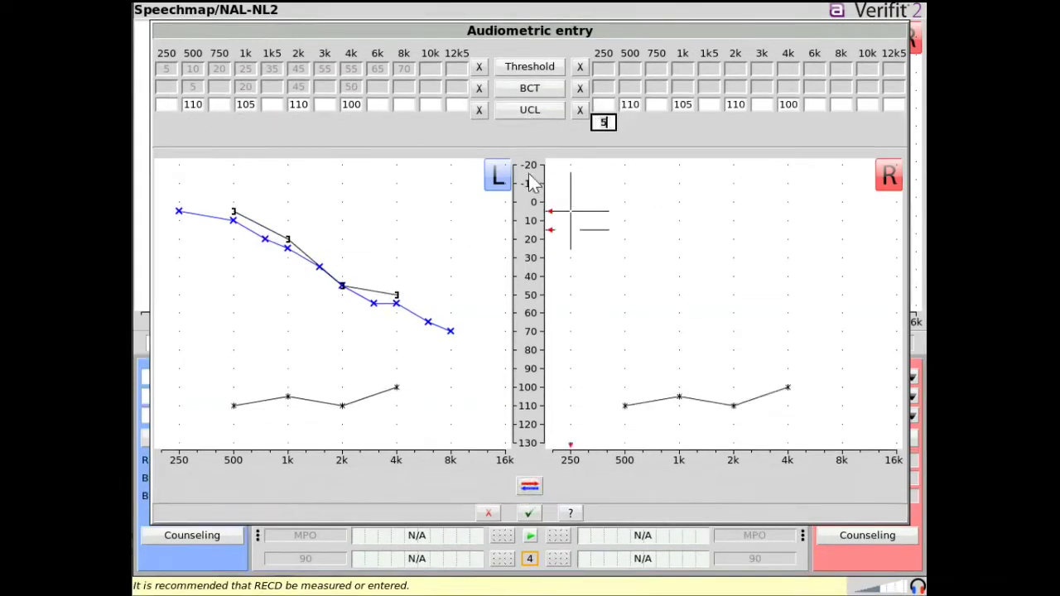
{"action": "left_click", "coordinate": [529, 67]}
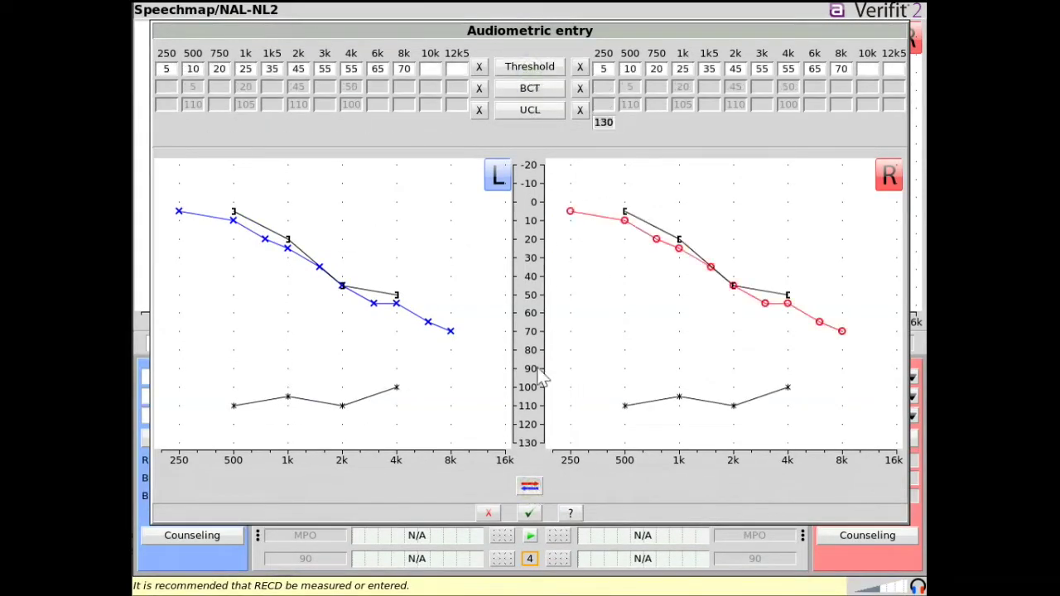
{"action": "left_click", "coordinate": [479, 110]}
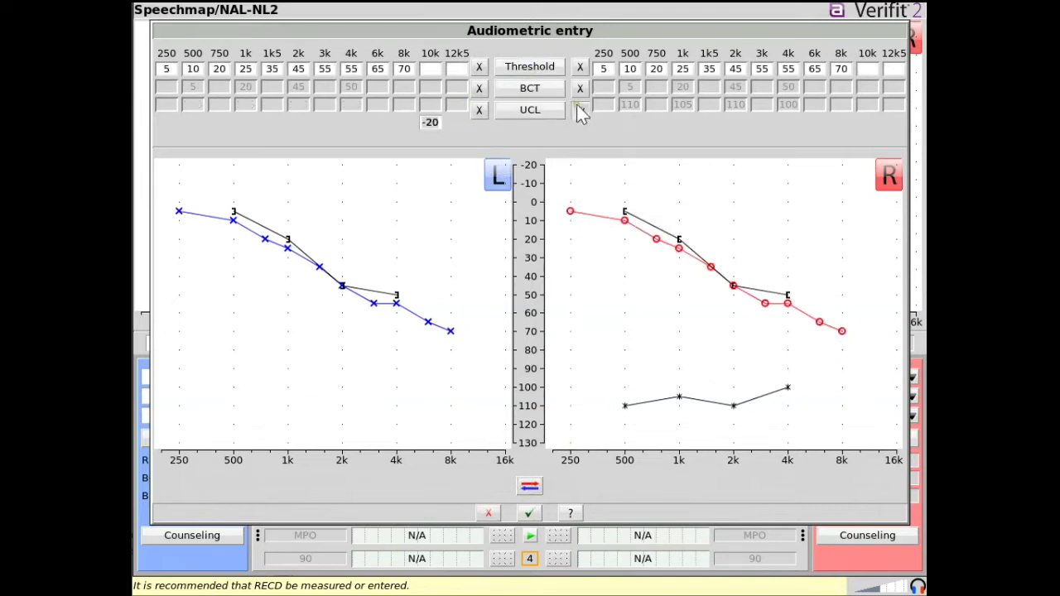
{"action": "left_click", "coordinate": [580, 110]}
{"action": "left_click", "coordinate": [529, 514]}
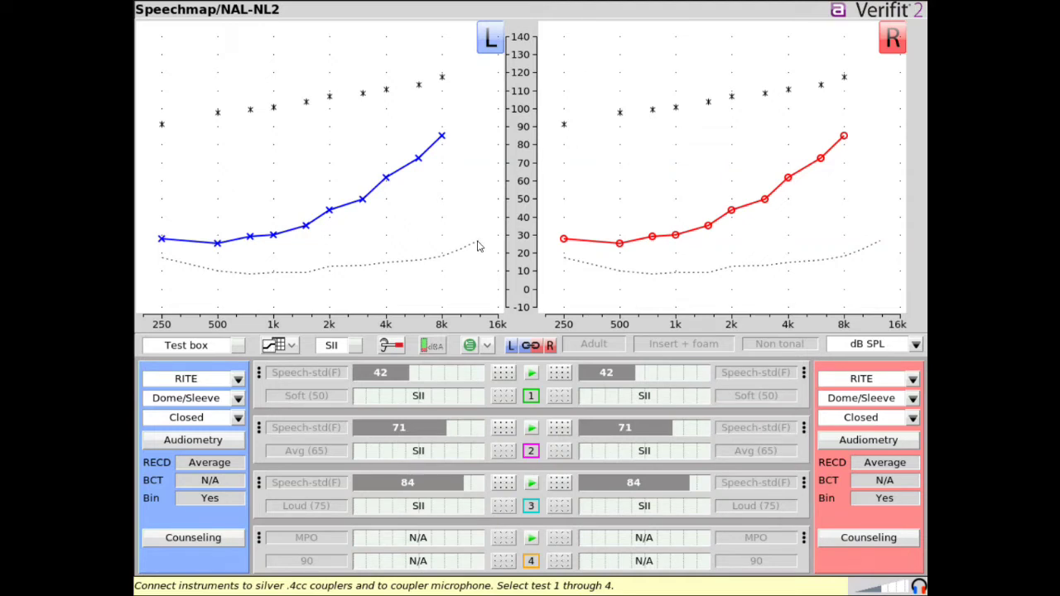
{"action": "left_click", "coordinate": [551, 347]}
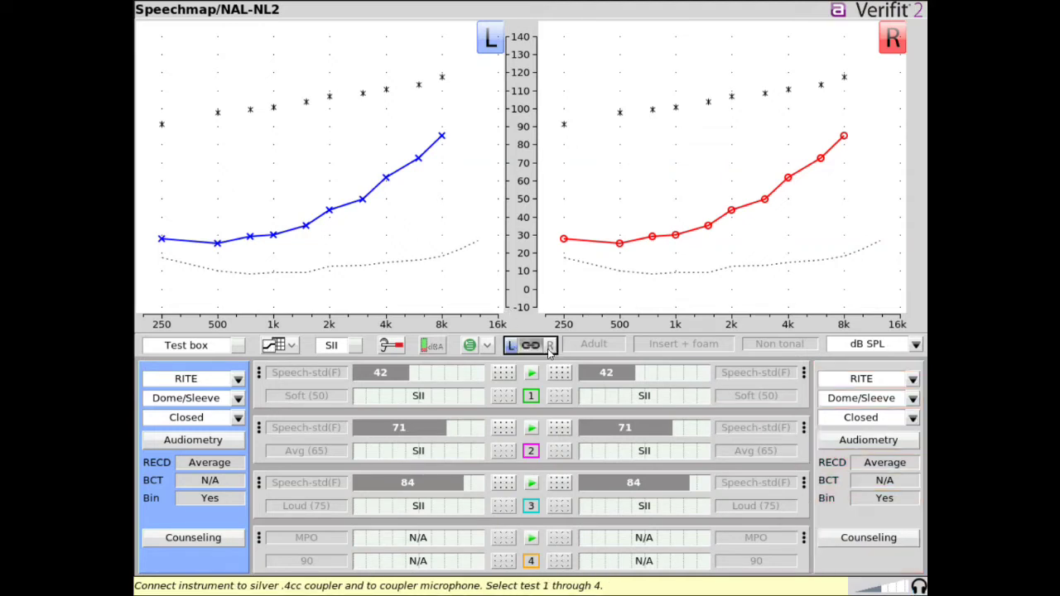
{"action": "left_click", "coordinate": [553, 348]}
{"action": "left_click", "coordinate": [531, 346]}
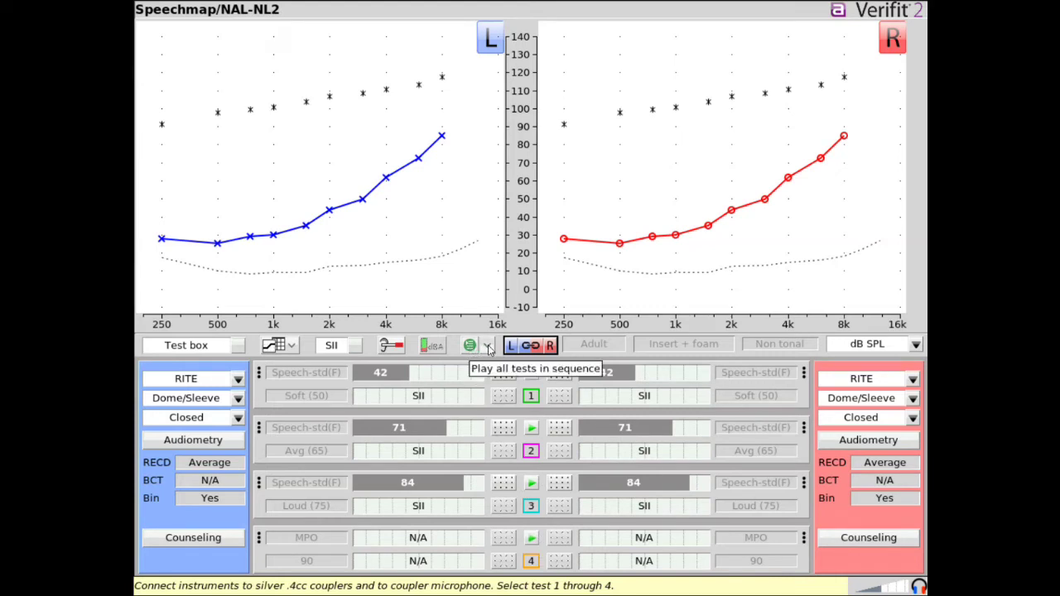
{"action": "left_click", "coordinate": [488, 347]}
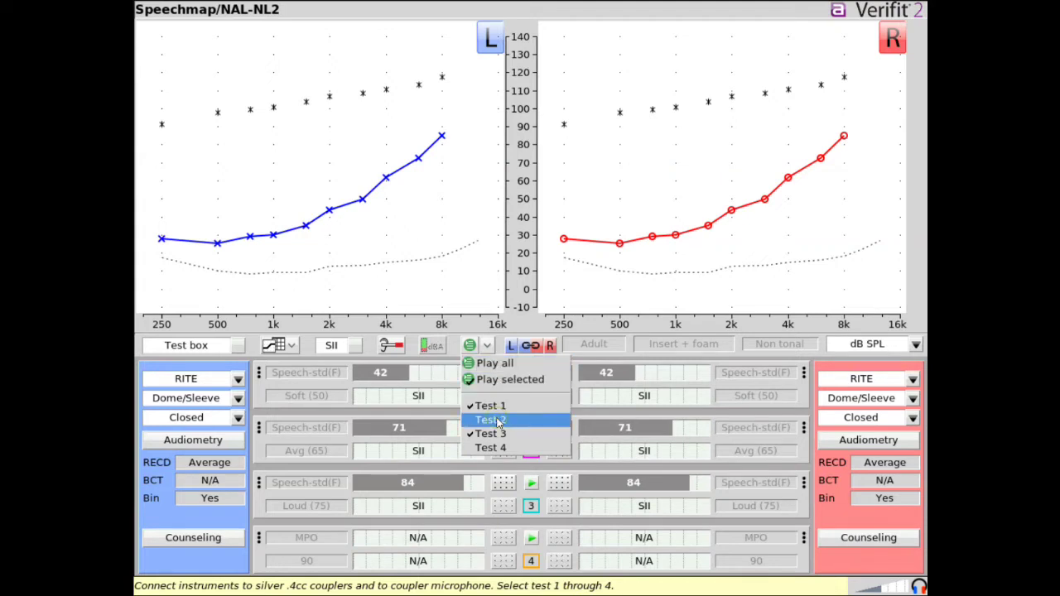
{"action": "left_click", "coordinate": [488, 346]}
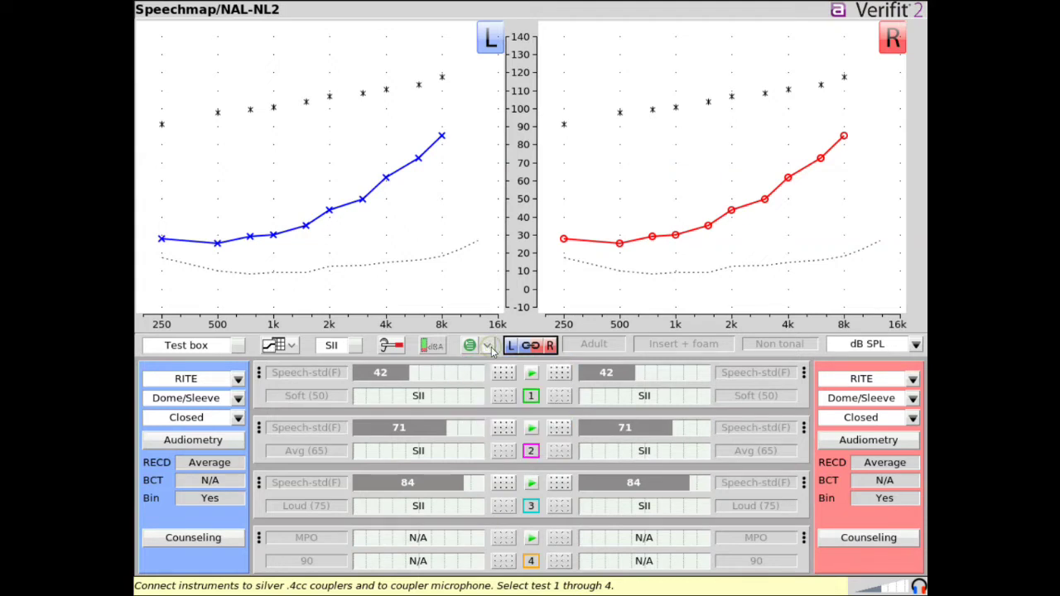
{"action": "left_click", "coordinate": [531, 375]}
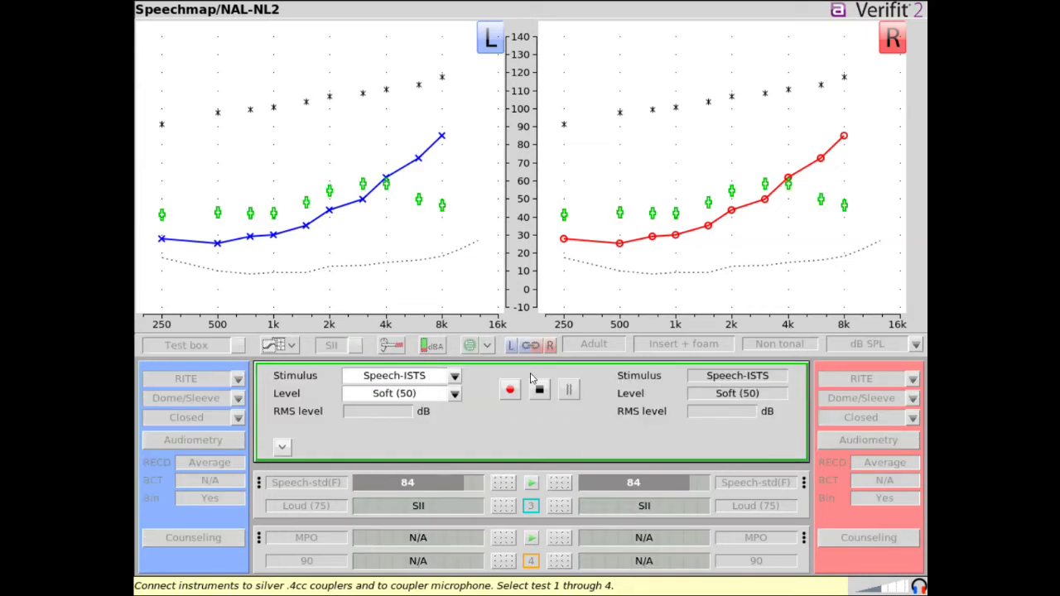
Step: Enable the Speech(fr-CA) and Speech(es) stimuli, then start soft Speech-ISTS test 1
{"action": "left_click", "coordinate": [454, 378]}
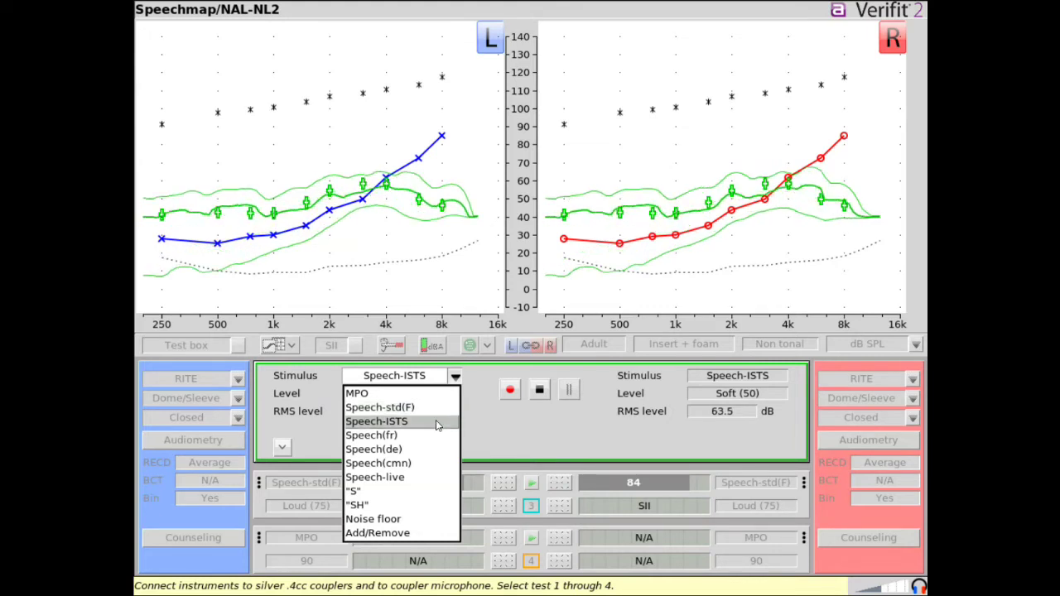
{"action": "left_click", "coordinate": [400, 534]}
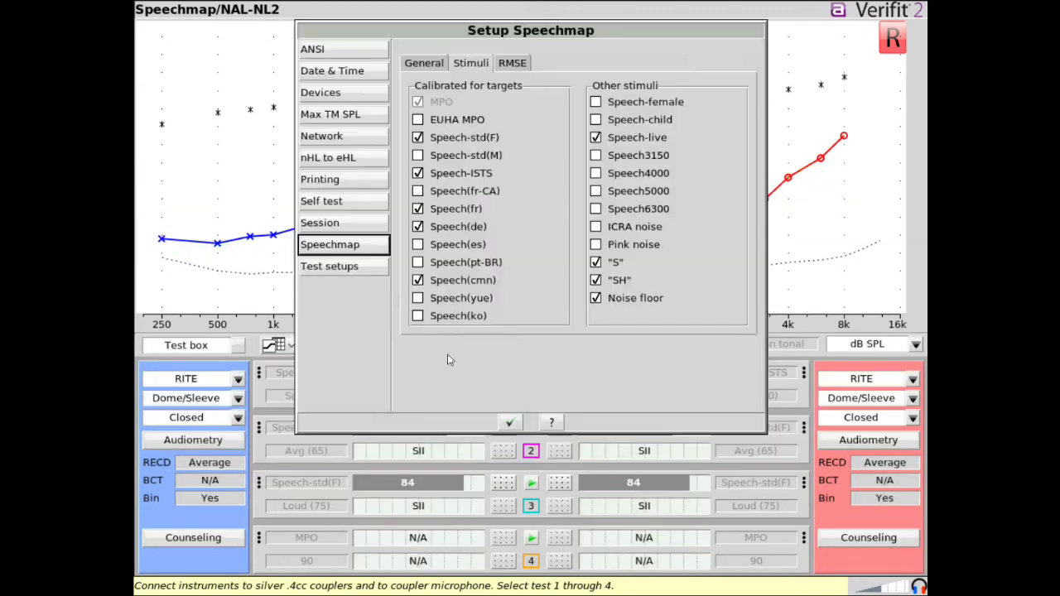
{"action": "left_click", "coordinate": [418, 192]}
{"action": "left_click", "coordinate": [418, 244]}
{"action": "left_click", "coordinate": [510, 423]}
{"action": "left_click", "coordinate": [530, 374]}
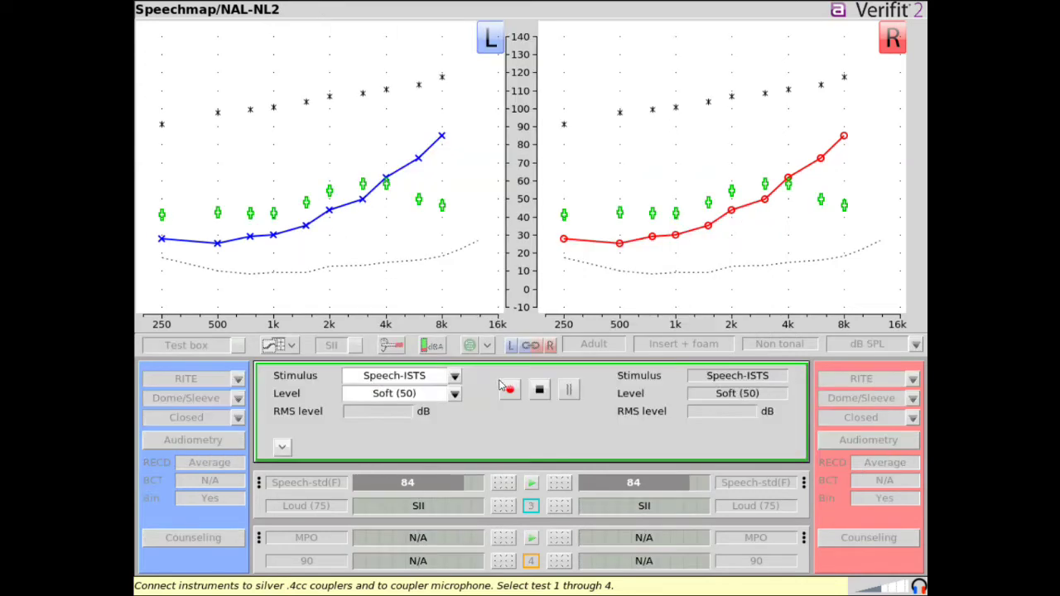
{"action": "left_click", "coordinate": [454, 396]}
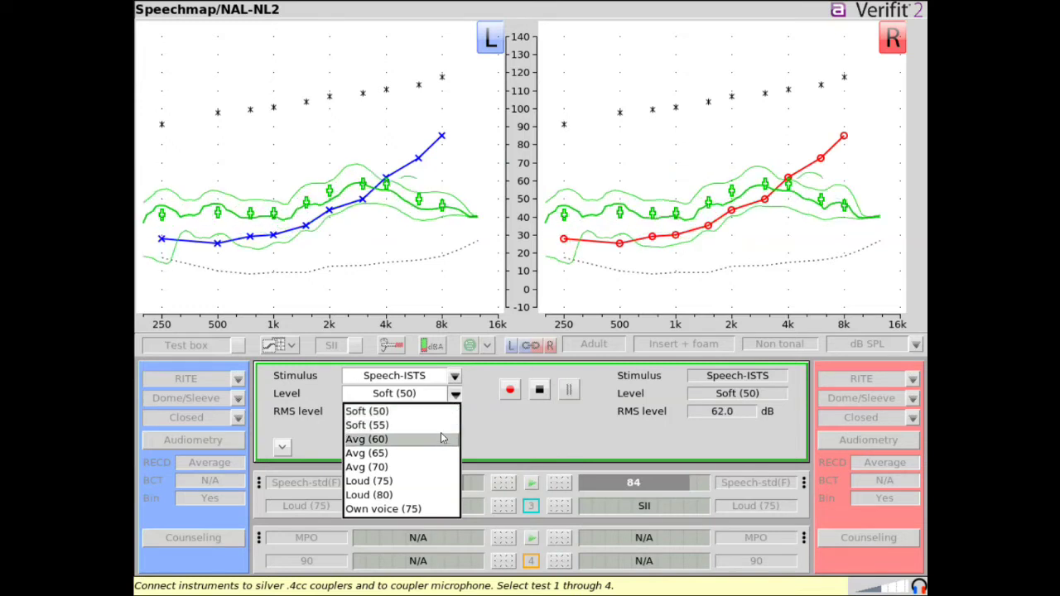
Step: Keep Soft (50), try Tele-test as the telecoil source, check Bandwidth, then restore Acoustic
{"action": "left_click", "coordinate": [452, 399]}
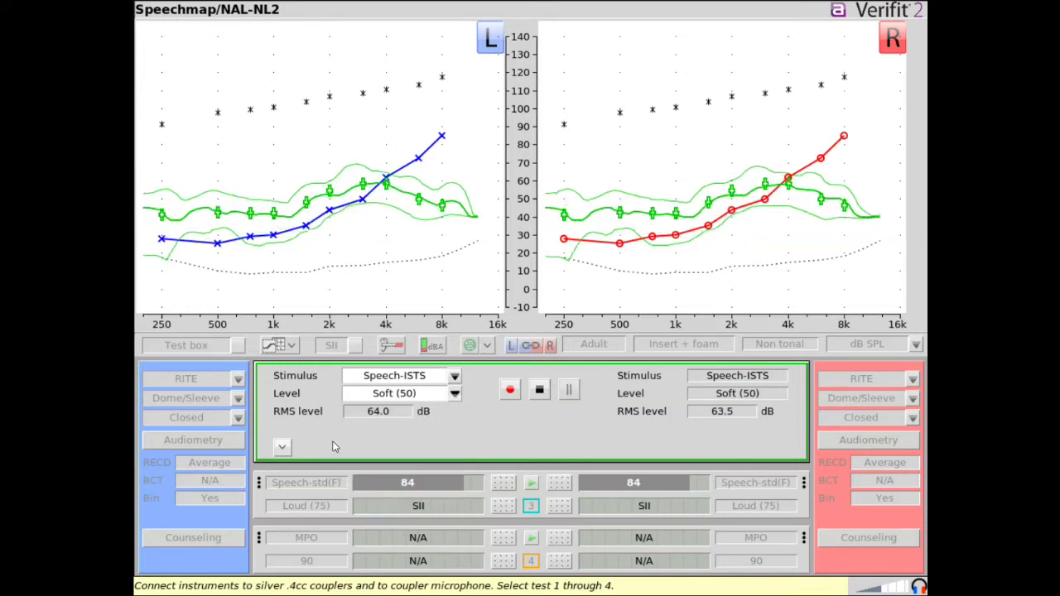
{"action": "left_click", "coordinate": [284, 449]}
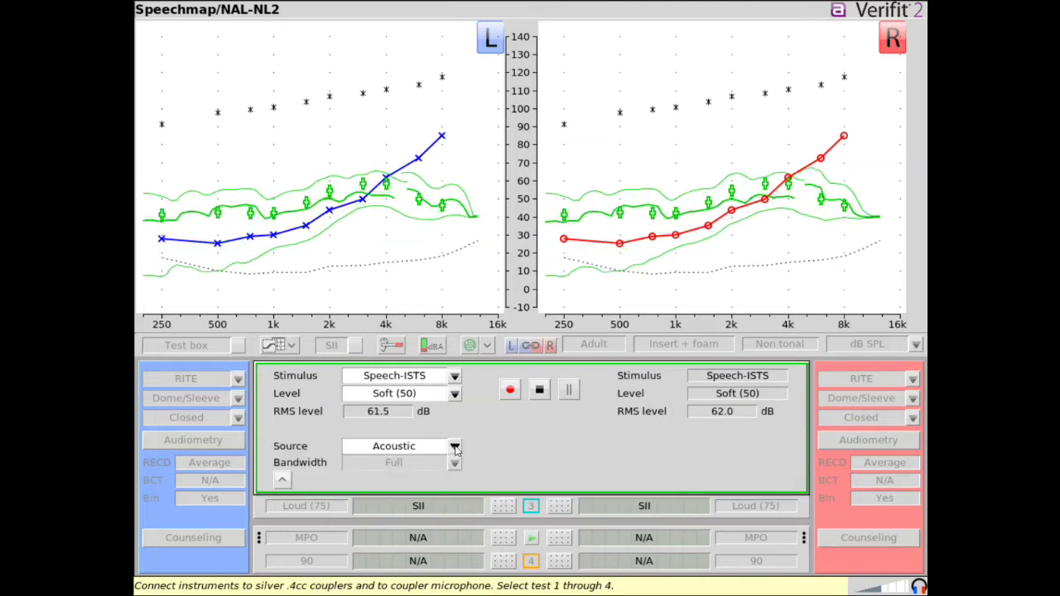
{"action": "left_click", "coordinate": [454, 446]}
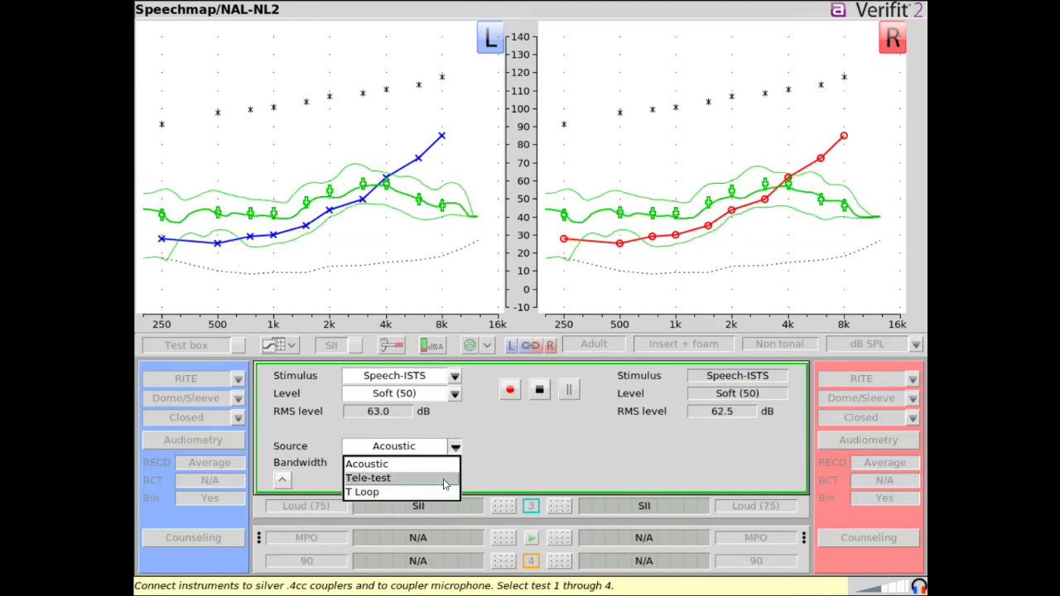
{"action": "left_click", "coordinate": [443, 478]}
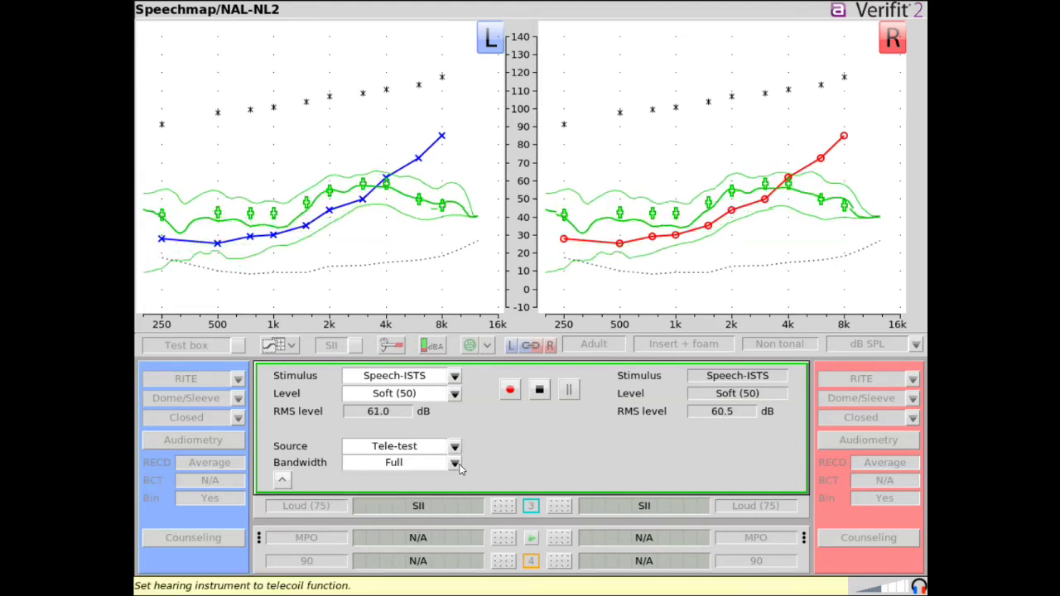
{"action": "left_click", "coordinate": [458, 468]}
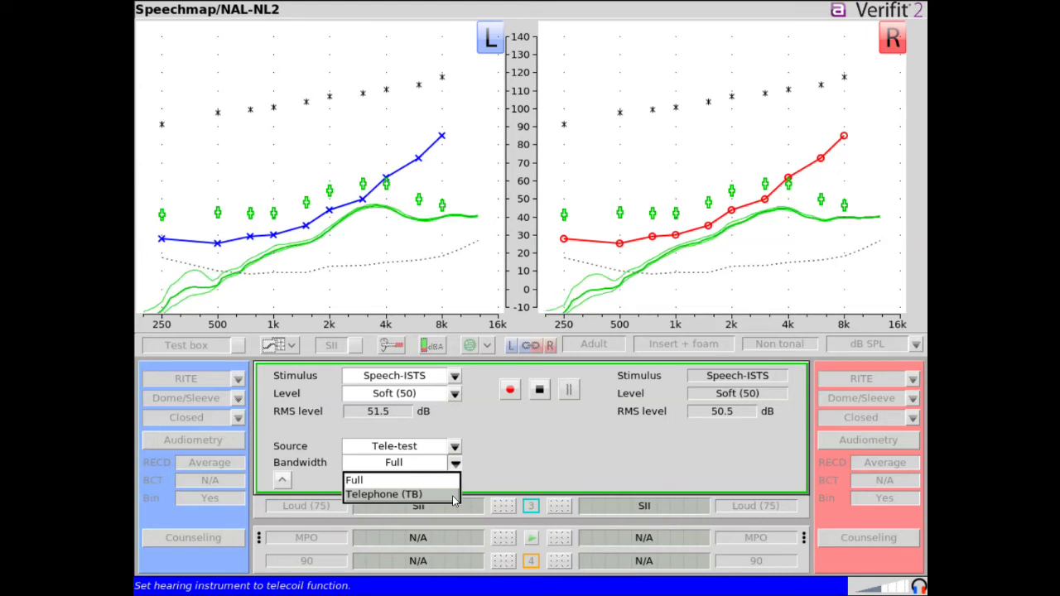
{"action": "left_click", "coordinate": [455, 450]}
{"action": "left_click", "coordinate": [454, 448]}
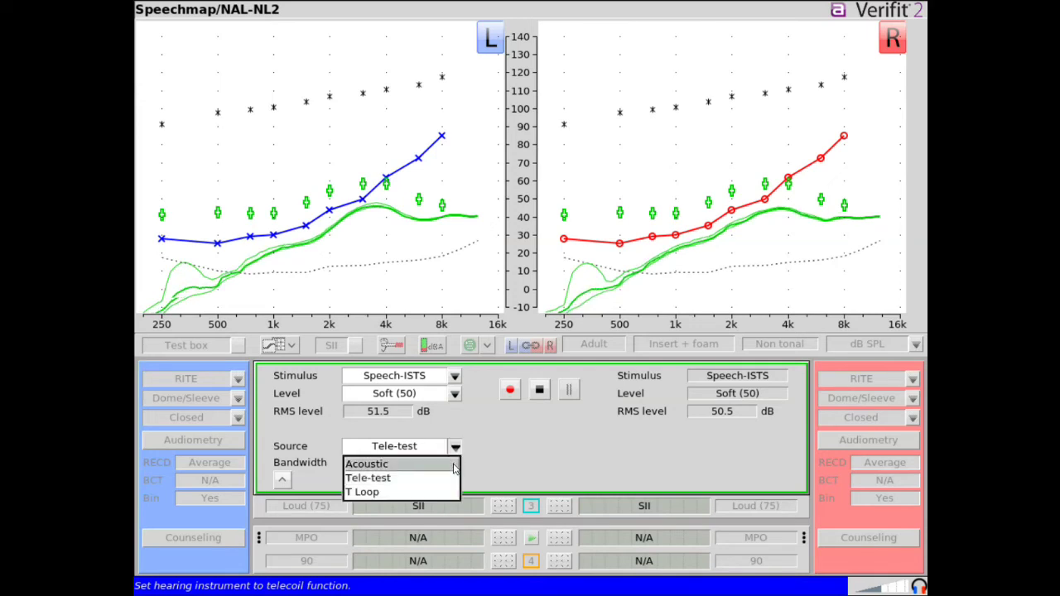
{"action": "left_click", "coordinate": [452, 465]}
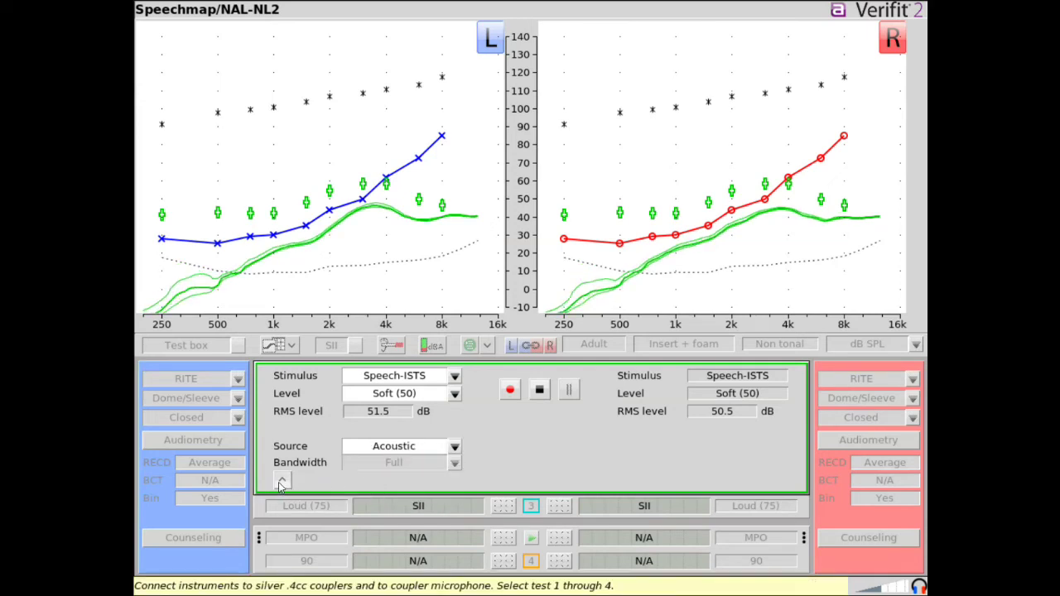
{"action": "left_click", "coordinate": [282, 483]}
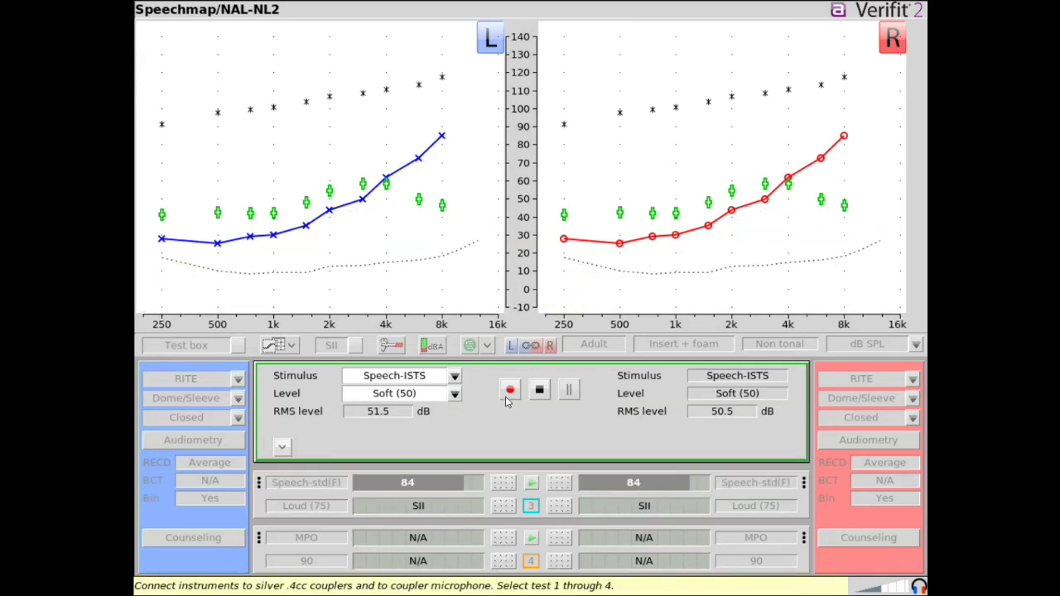
Step: Record and save soft test 1 (SII 62 left, 61 right) and show the predicted unaided band
{"action": "left_click", "coordinate": [509, 392]}
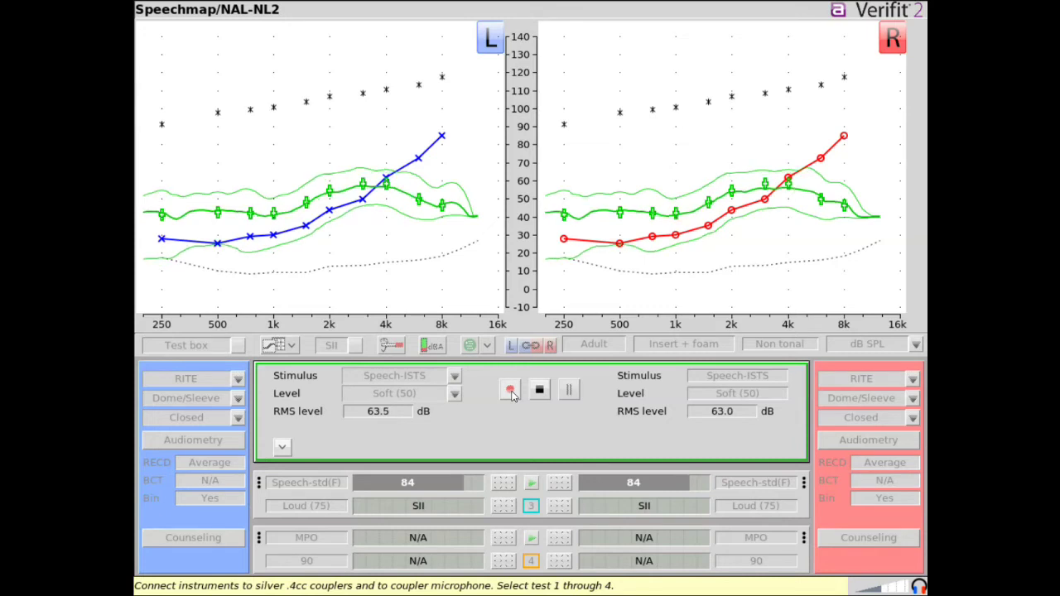
{"action": "left_click", "coordinate": [511, 393]}
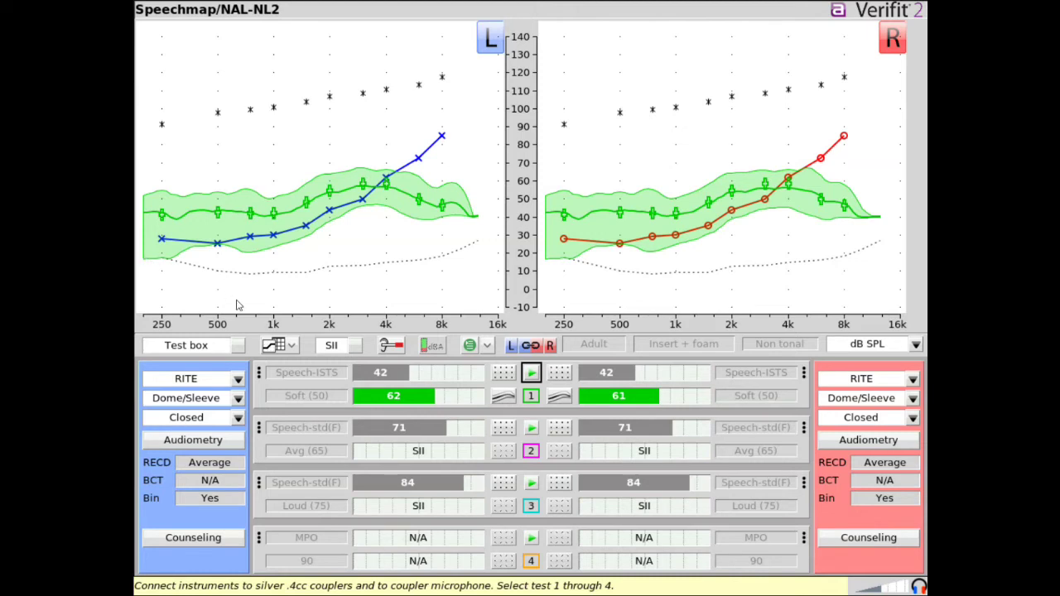
{"action": "left_click", "coordinate": [504, 374]}
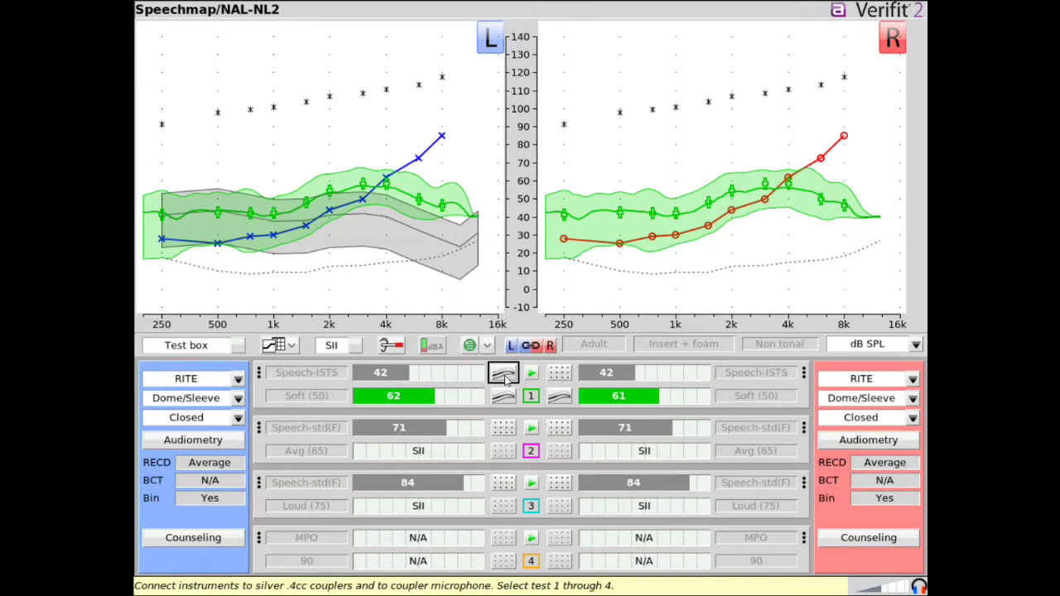
Step: Hide the predicted unaided and test 1 bands, then record average (65) test 2, reading 85 and 84
{"action": "left_click", "coordinate": [505, 376]}
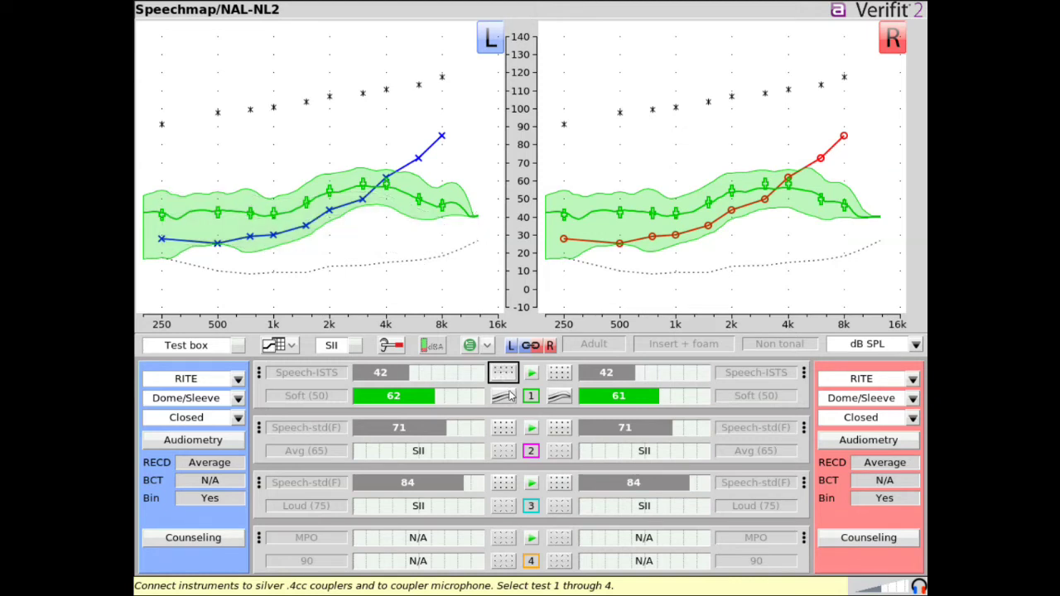
{"action": "left_click", "coordinate": [509, 398]}
{"action": "left_click", "coordinate": [510, 399]}
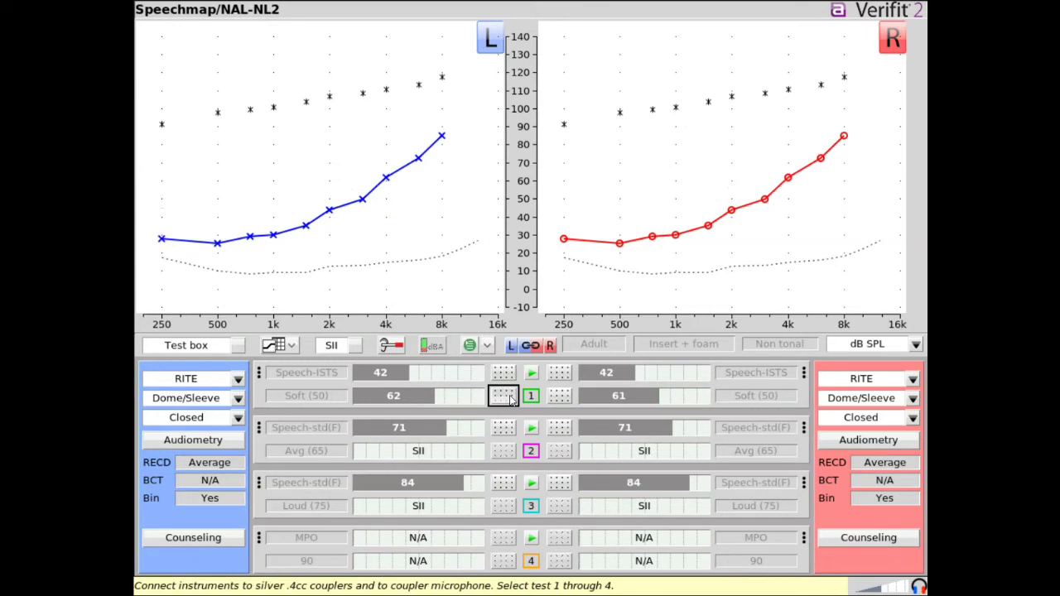
{"action": "left_click", "coordinate": [510, 399]}
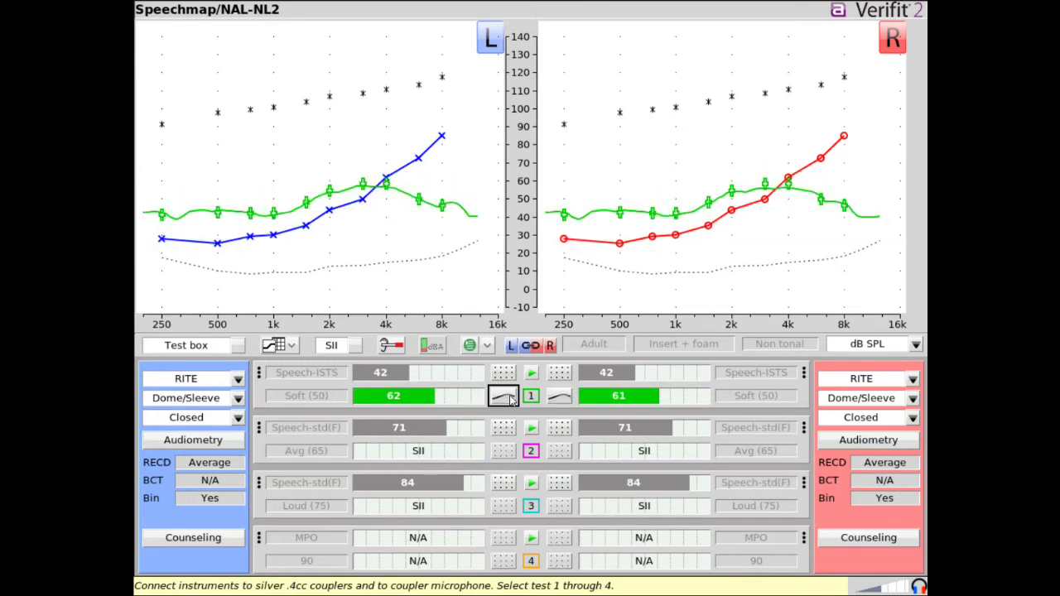
{"action": "left_click", "coordinate": [531, 427]}
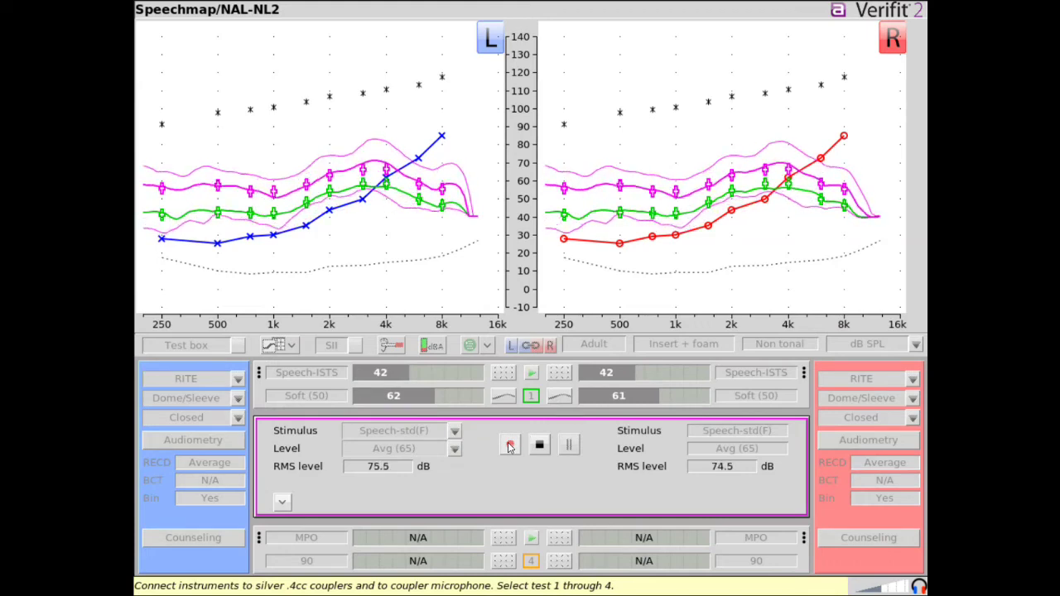
{"action": "left_click", "coordinate": [509, 448]}
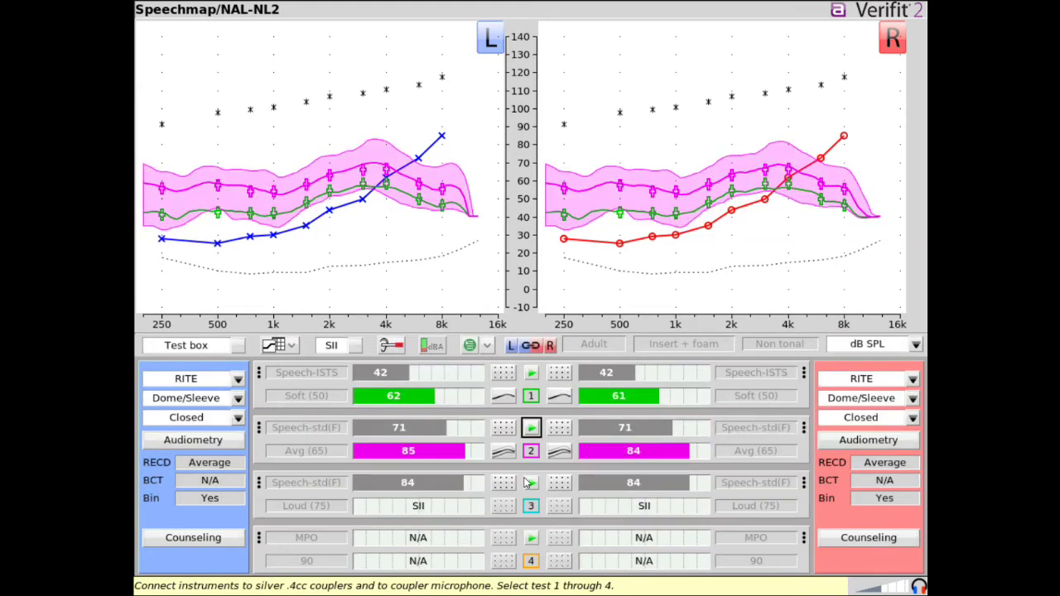
Step: Record and save loud (75) test 3, then run the MPO test 4 measurement
{"action": "left_click", "coordinate": [531, 482]}
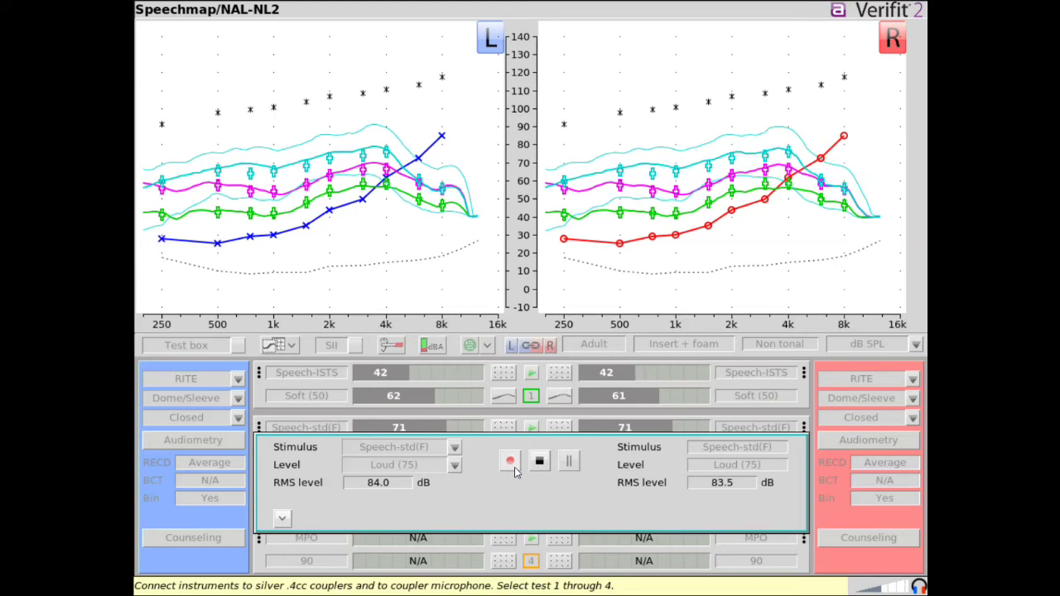
{"action": "left_click", "coordinate": [512, 463]}
{"action": "left_click", "coordinate": [530, 538]}
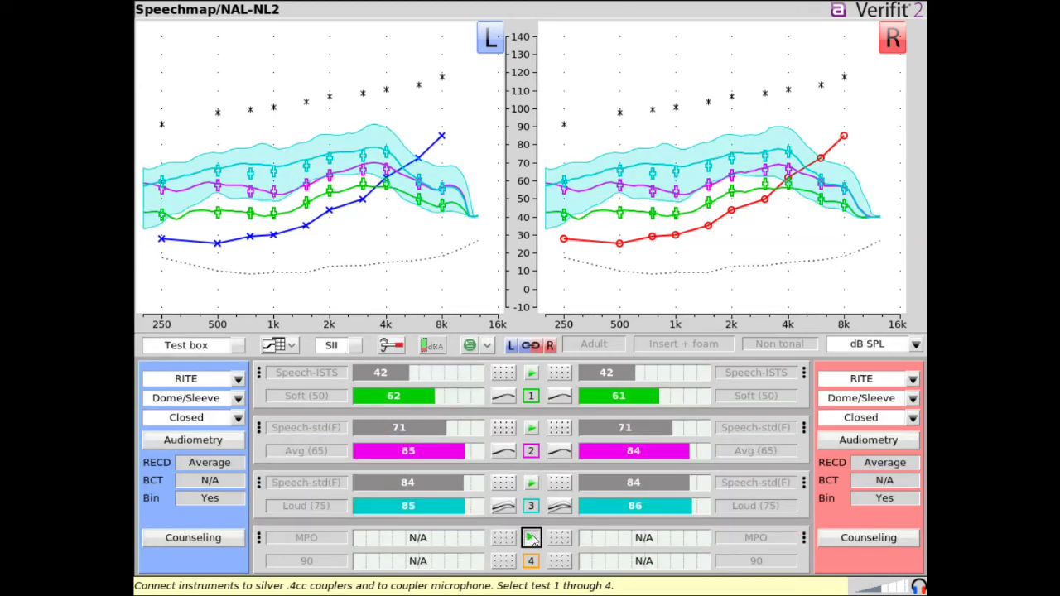
{"action": "left_click", "coordinate": [509, 463]}
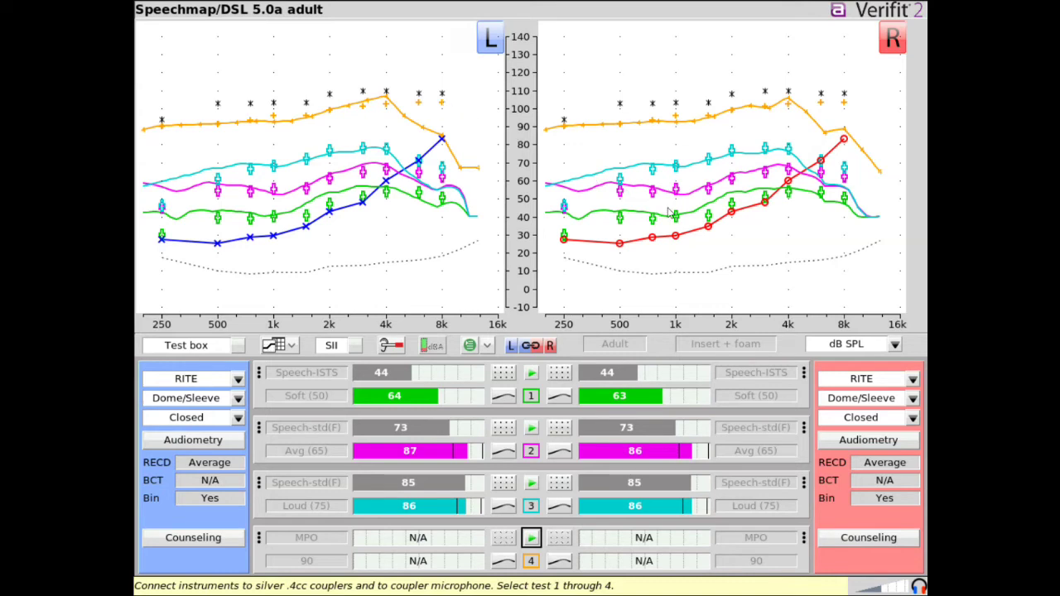
{"action": "left_click", "coordinate": [894, 344]}
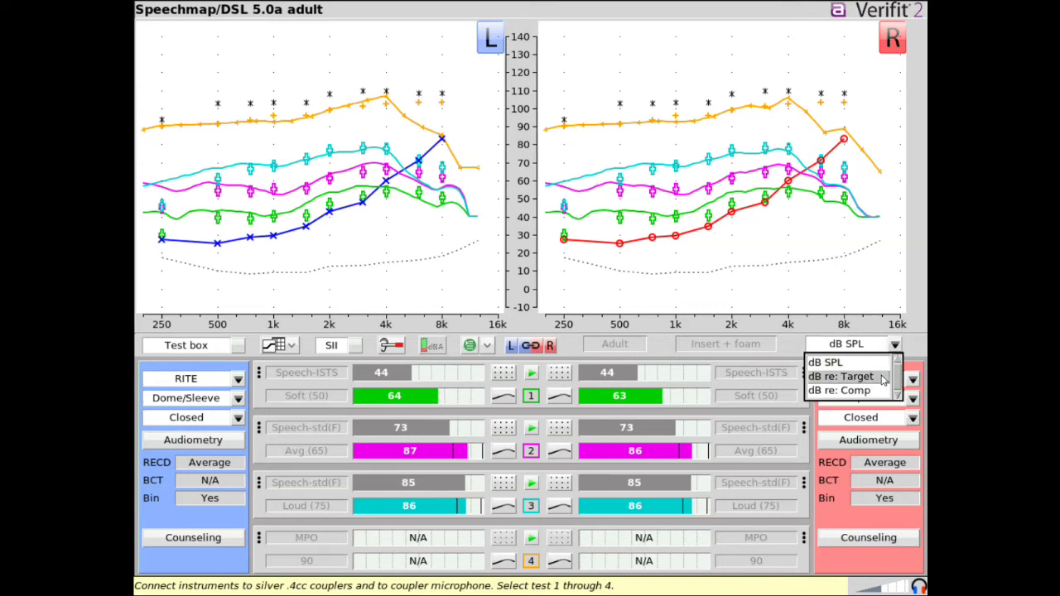
{"action": "left_click", "coordinate": [841, 376]}
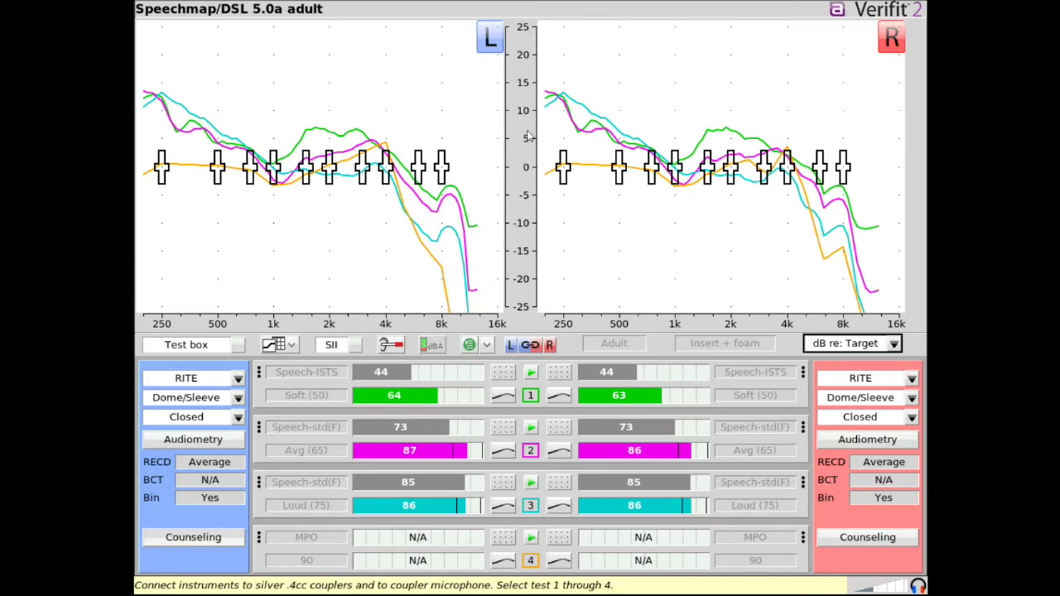
{"action": "left_click_drag", "start_coordinate": [169, 105], "coordinate": [162, 99]}
{"action": "left_click", "coordinate": [893, 345]}
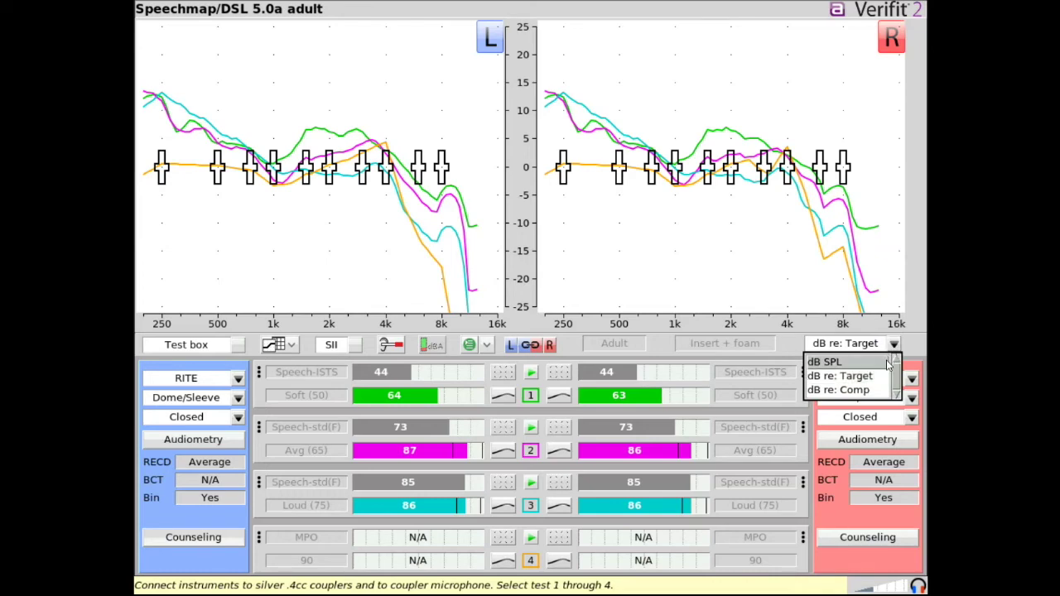
{"action": "left_click", "coordinate": [886, 362]}
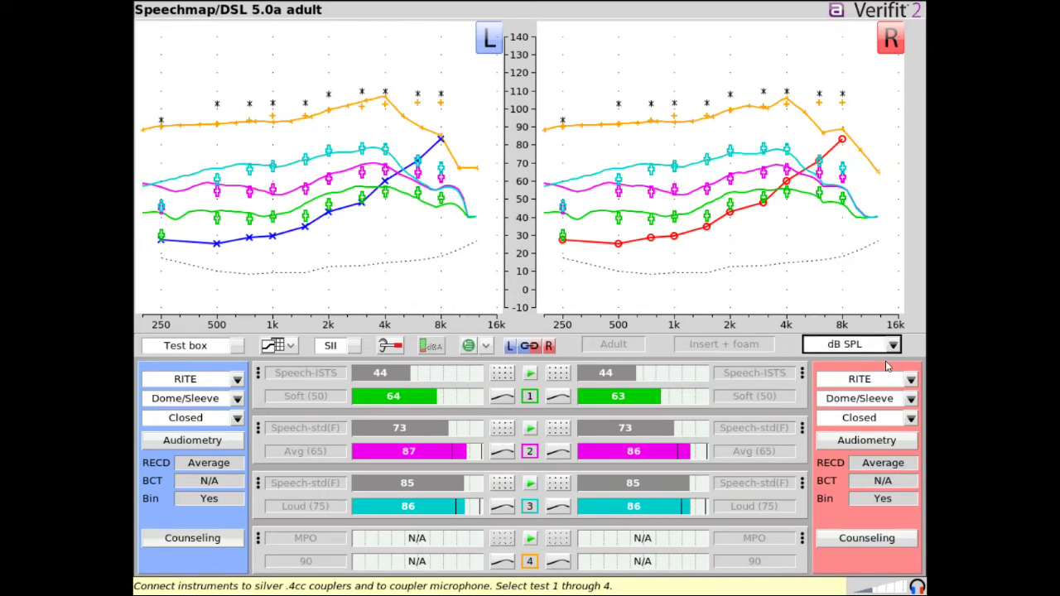
{"action": "left_click", "coordinate": [358, 351]}
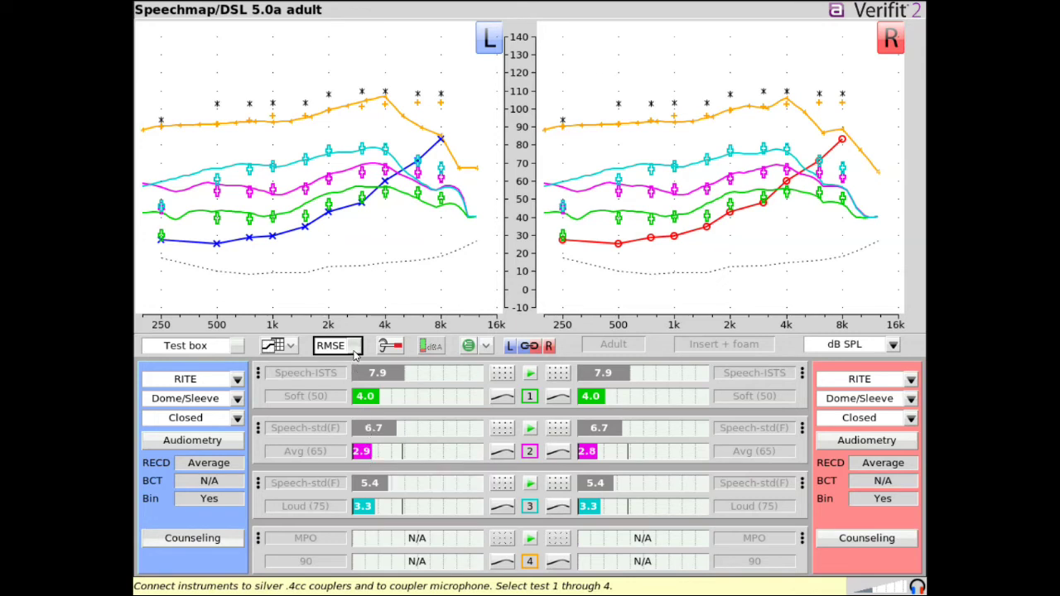
{"action": "left_click", "coordinate": [354, 351]}
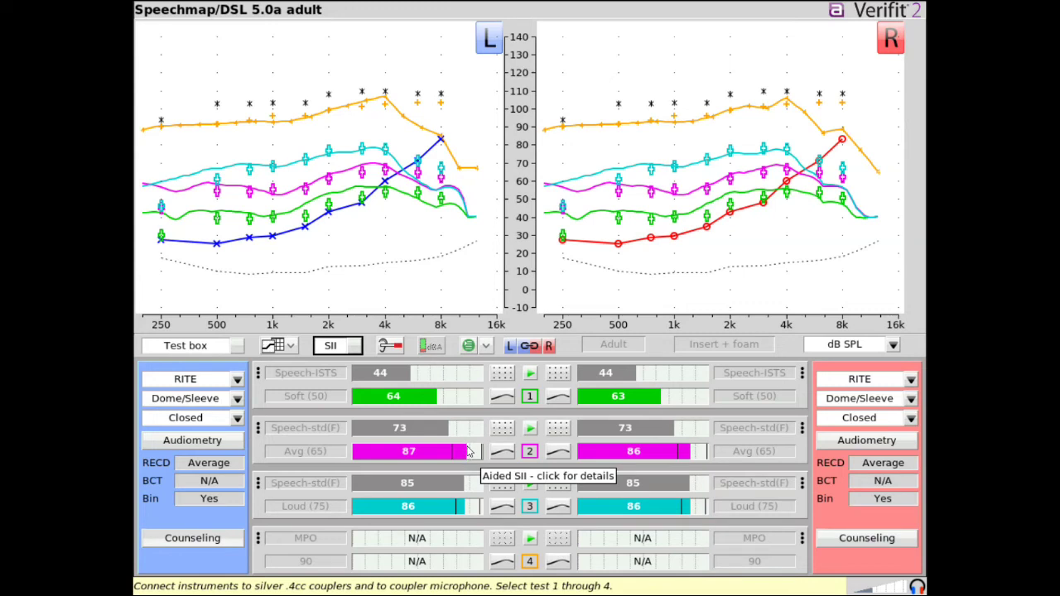
Step: Review the SII speech-recognition prediction, then overlay the patient's hearing and sounds of life in Counseling
{"action": "left_click", "coordinate": [464, 461]}
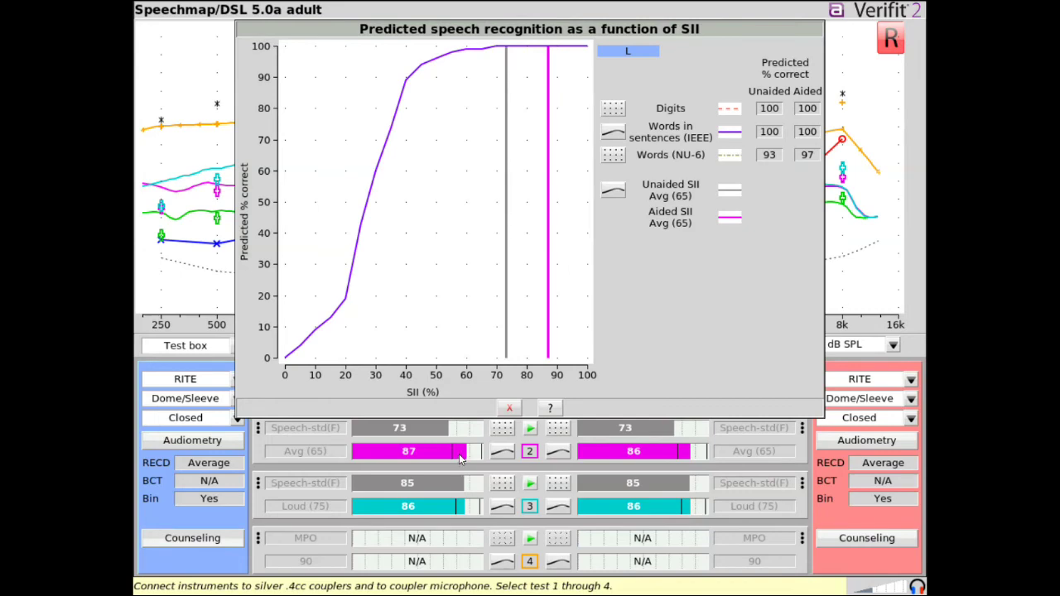
{"action": "left_click", "coordinate": [510, 409]}
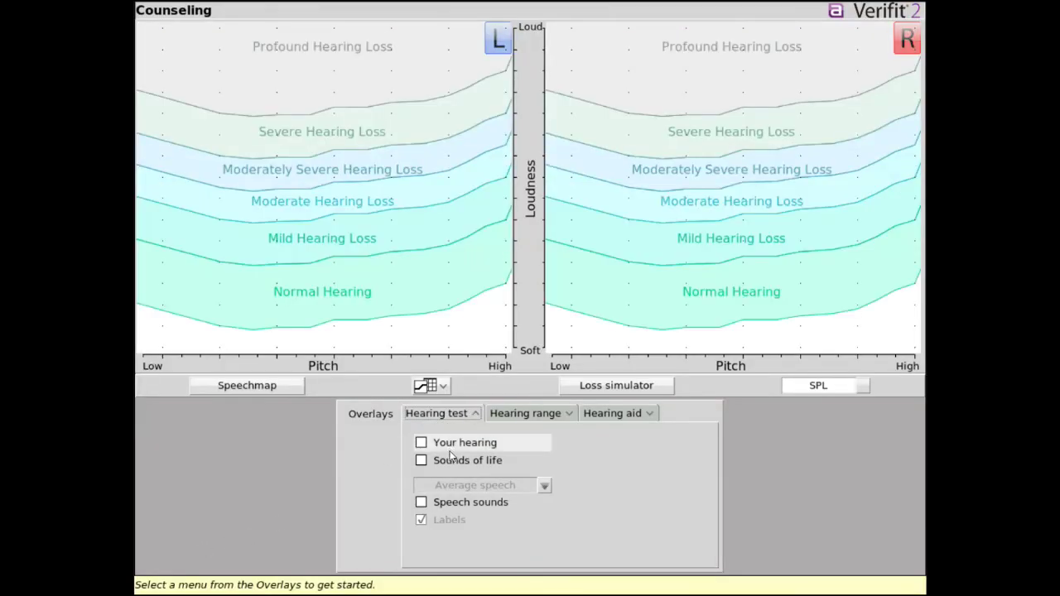
{"action": "left_click", "coordinate": [451, 442]}
{"action": "left_click", "coordinate": [451, 460]}
Step: Show normal hearing range, the patient's hearing range and speech sound letters, then return to Speechmap
{"action": "left_click", "coordinate": [525, 414]}
{"action": "left_click", "coordinate": [477, 448]}
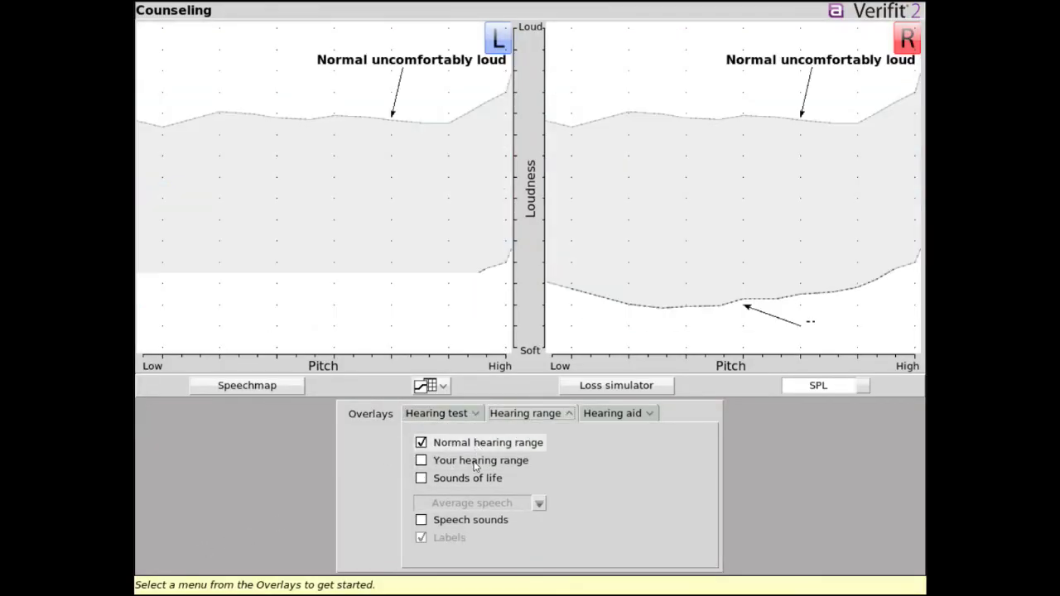
{"action": "left_click", "coordinate": [478, 461]}
{"action": "left_click", "coordinate": [455, 524]}
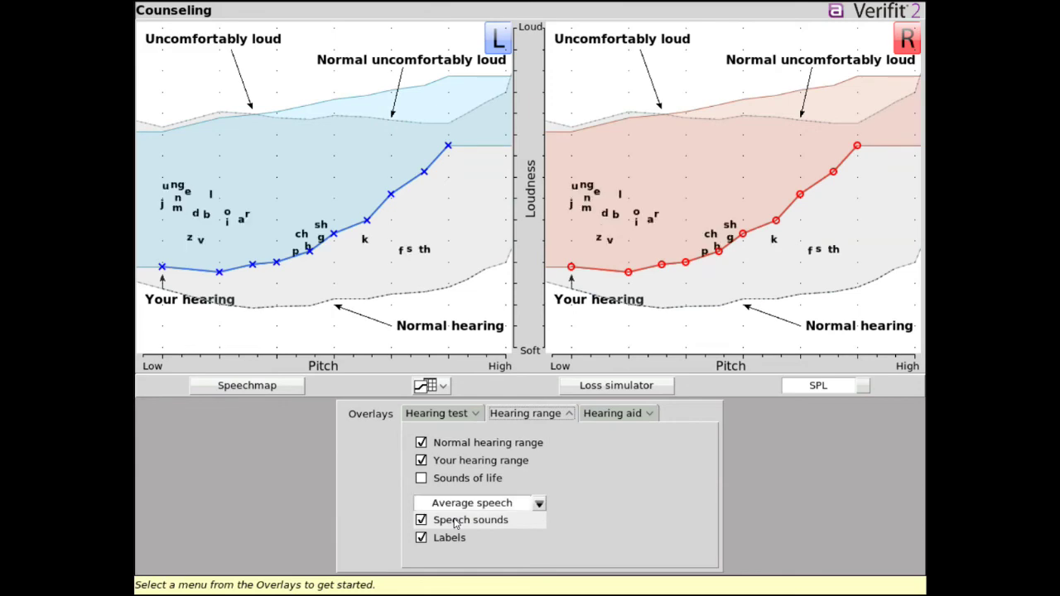
{"action": "left_click", "coordinate": [255, 386]}
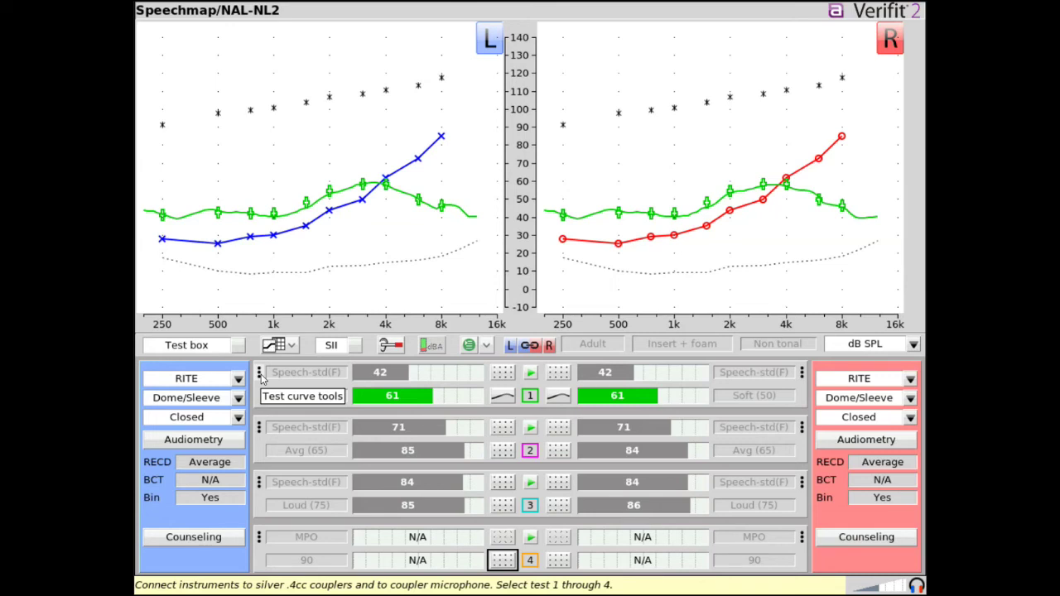
{"action": "left_click", "coordinate": [260, 374]}
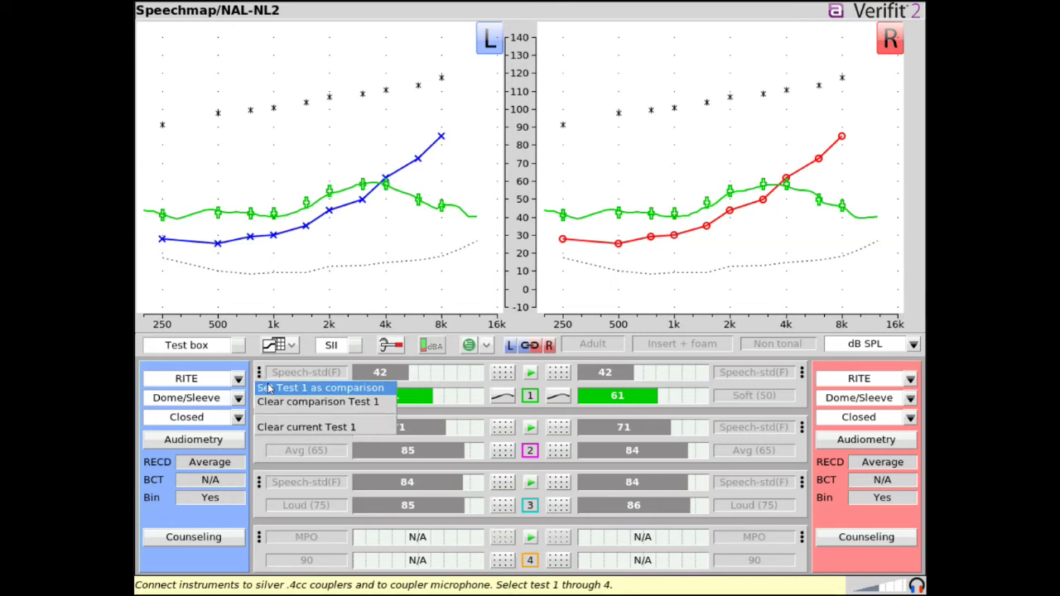
Step: Set the left and right test 1 as comparison curves
{"action": "left_click", "coordinate": [267, 386]}
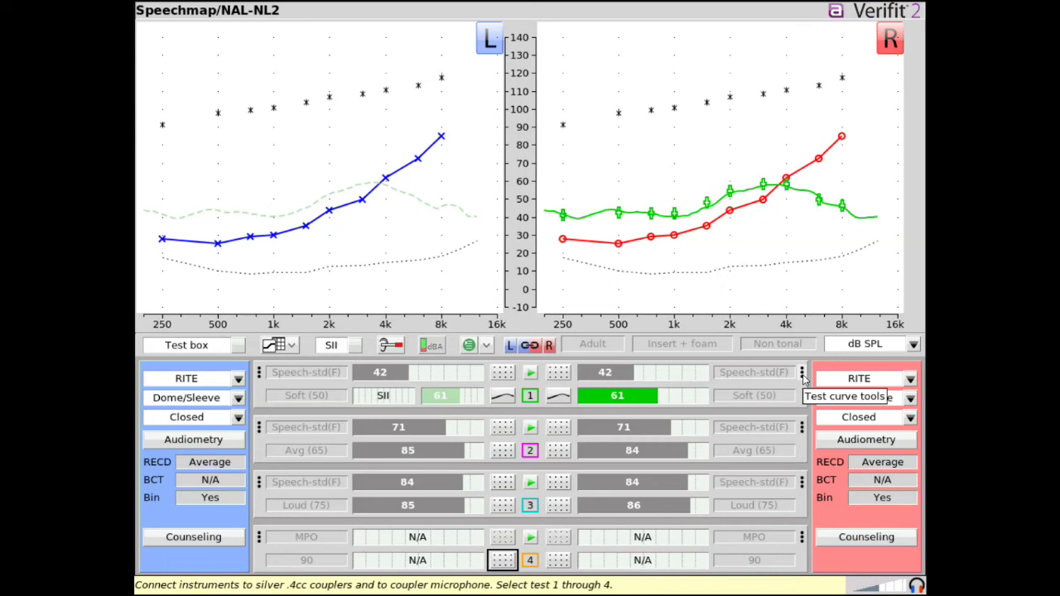
{"action": "left_click", "coordinate": [801, 374]}
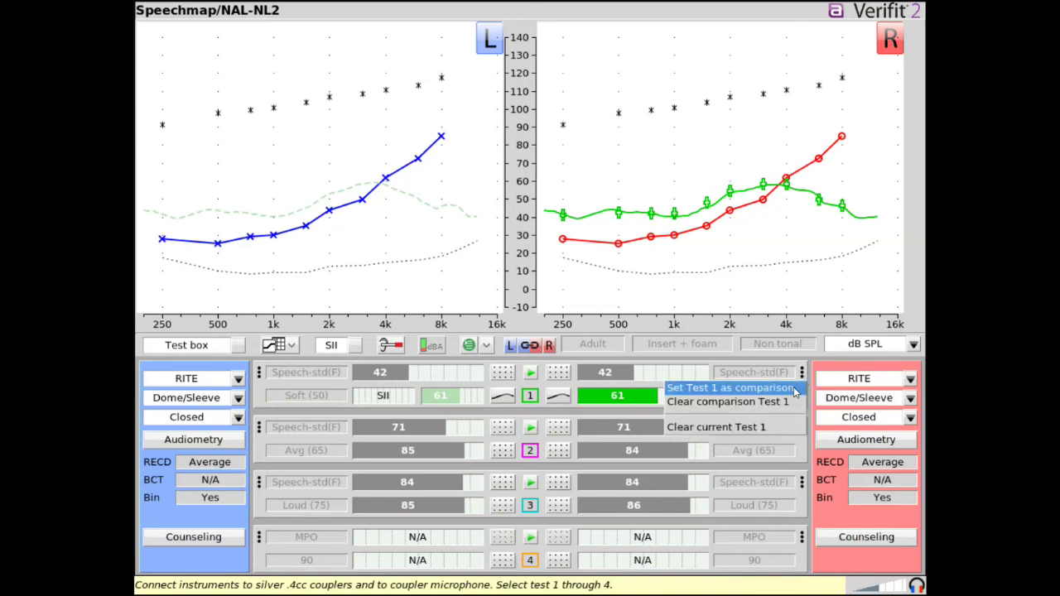
{"action": "left_click", "coordinate": [793, 389]}
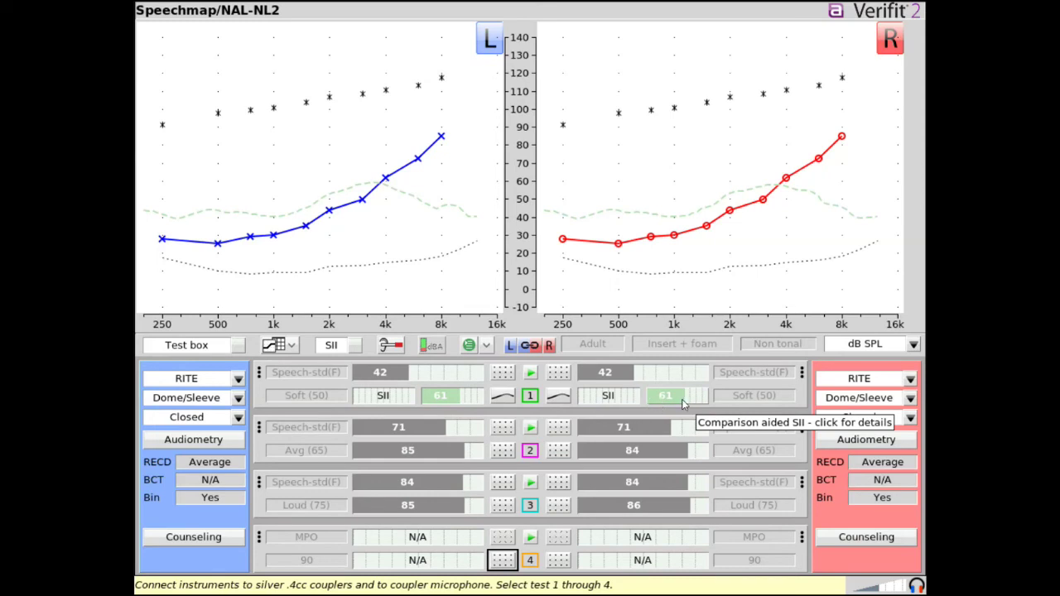
Step: Re-measure soft test 1, now reading 66, and hide the shaded speech range bands
{"action": "left_click", "coordinate": [528, 374]}
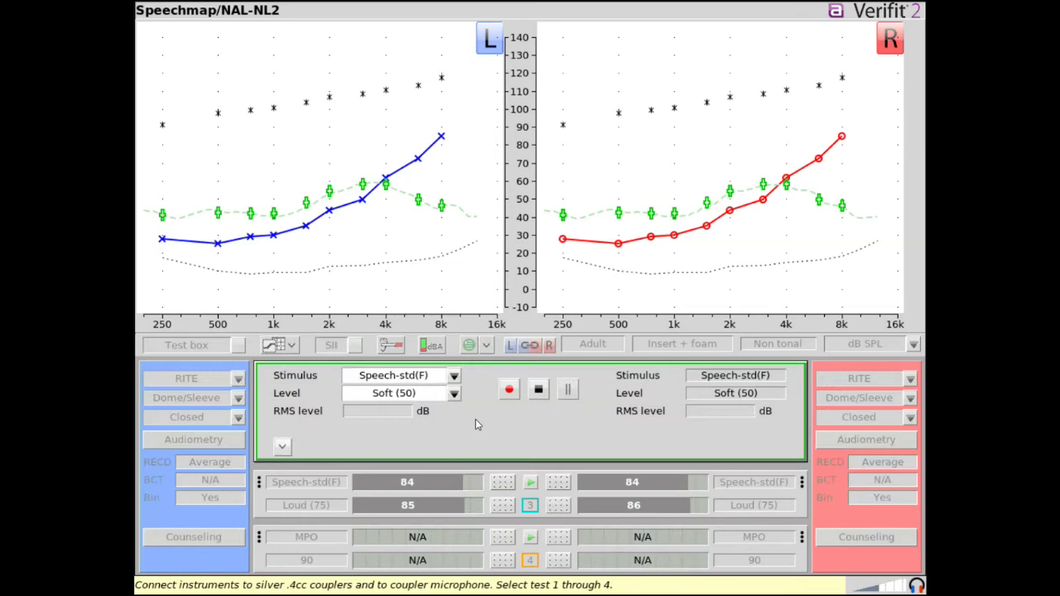
{"action": "left_click", "coordinate": [509, 391]}
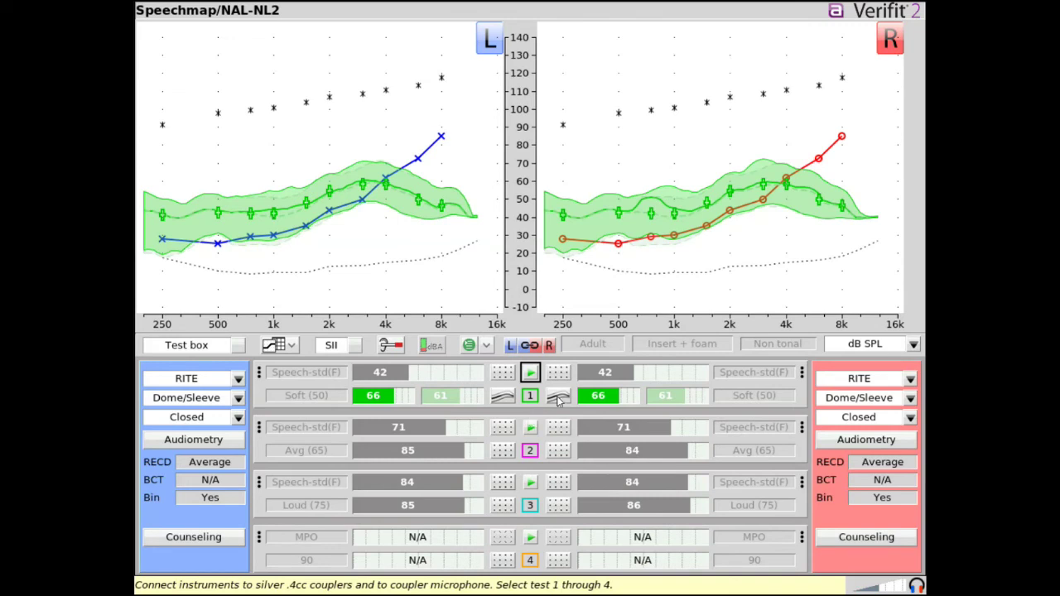
{"action": "left_click", "coordinate": [559, 397]}
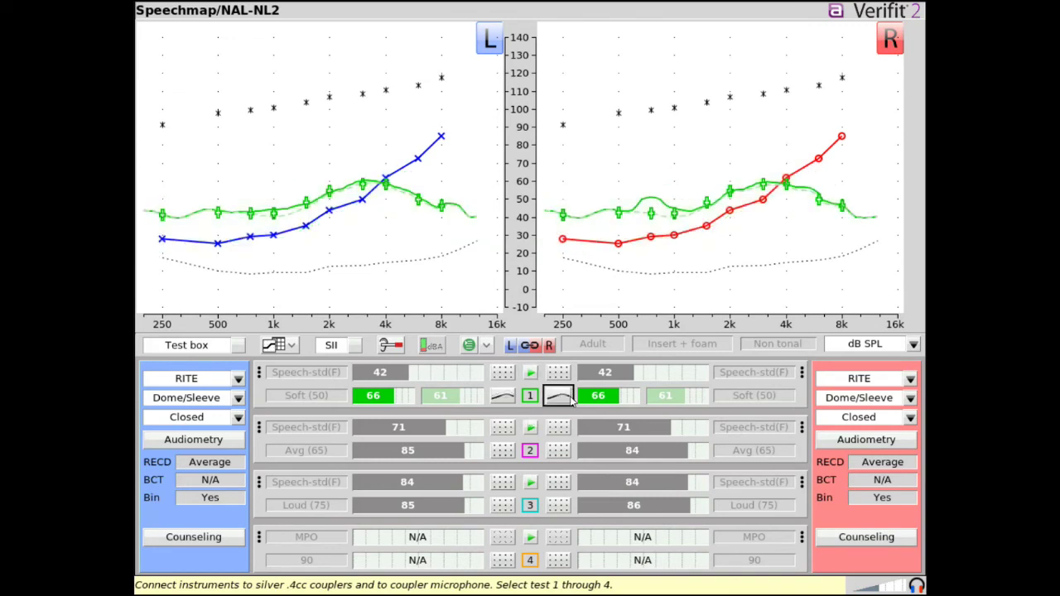
Step: Clear the right ear's comparison and current test 1, and show graphs in dB re: Comp
{"action": "left_click", "coordinate": [802, 374]}
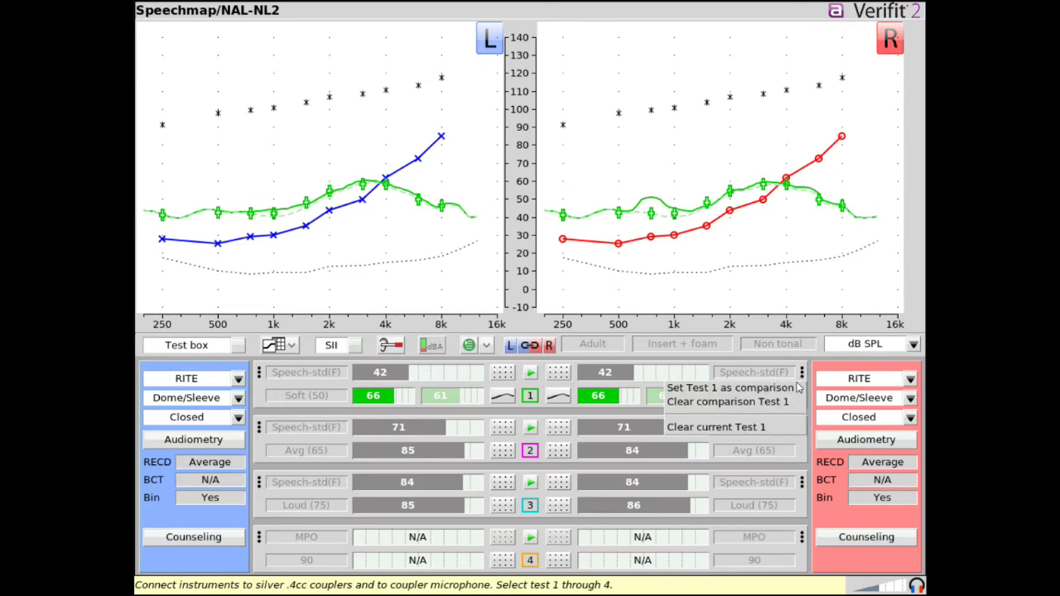
{"action": "left_click", "coordinate": [786, 403]}
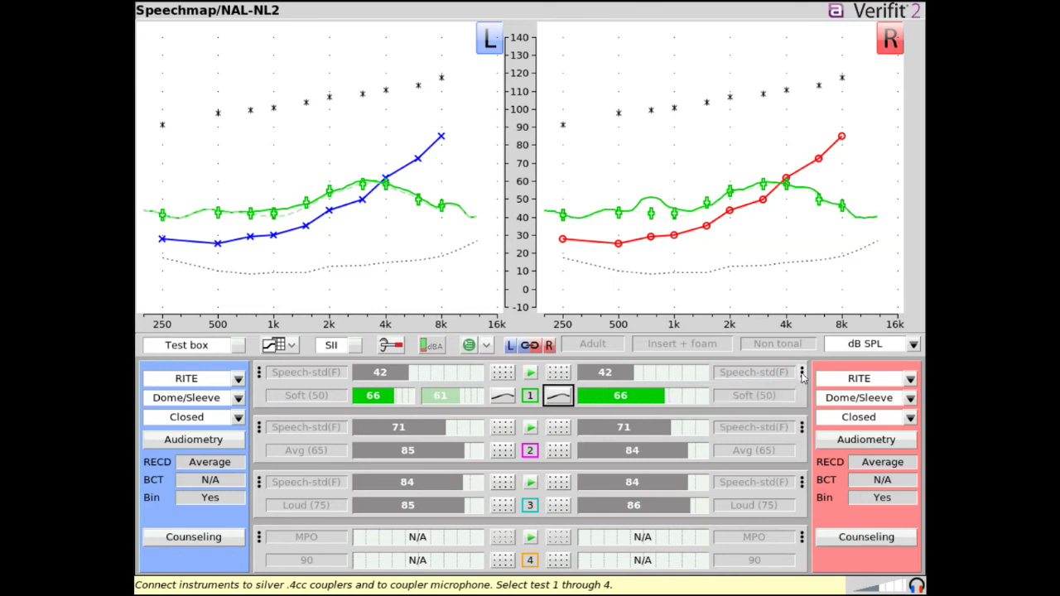
{"action": "left_click", "coordinate": [802, 374]}
{"action": "left_click", "coordinate": [774, 428]}
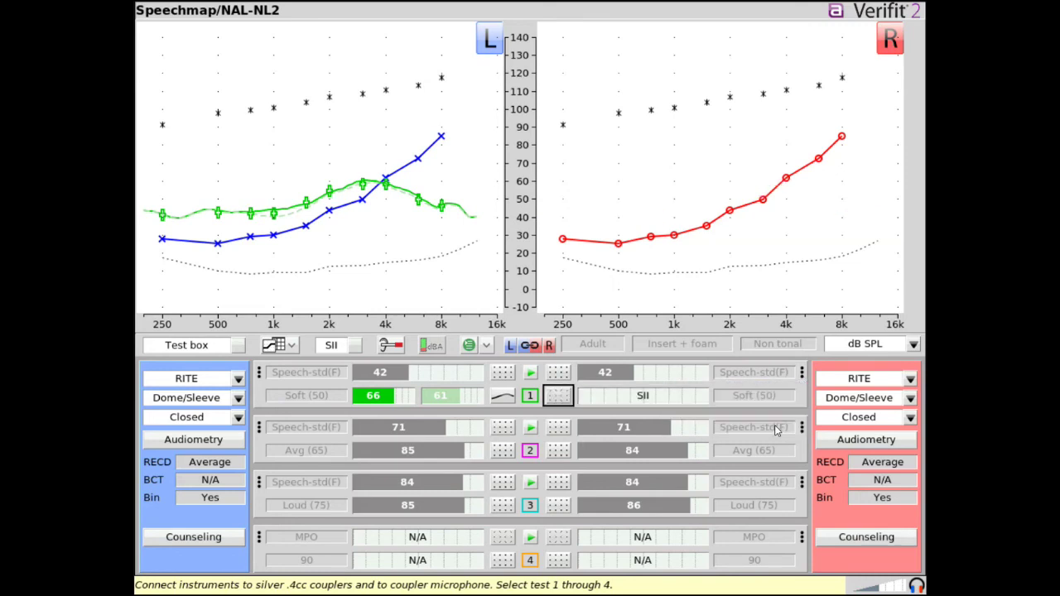
{"action": "left_click", "coordinate": [911, 345]}
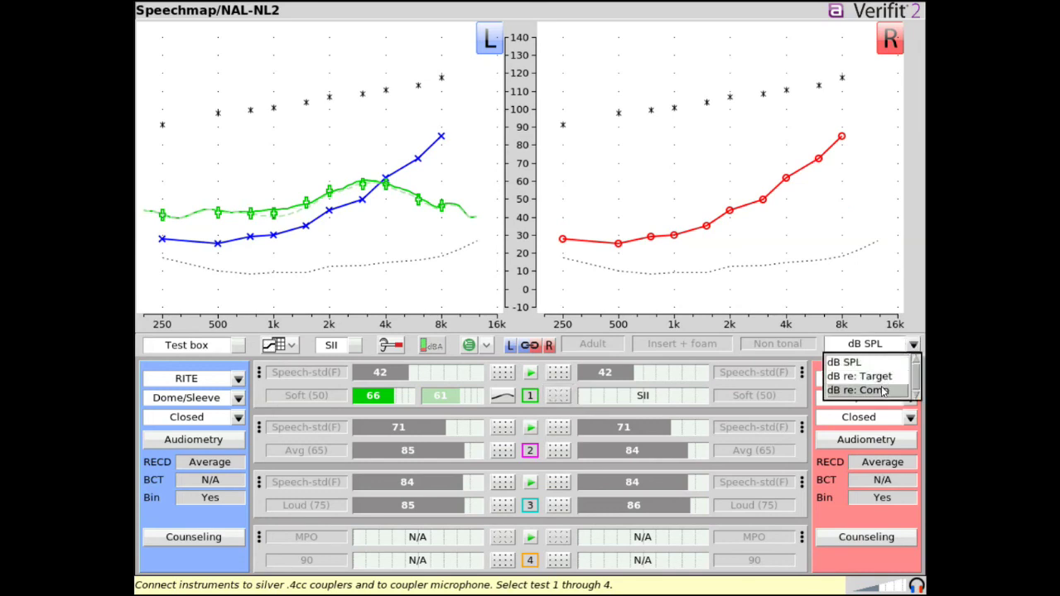
{"action": "left_click", "coordinate": [882, 391]}
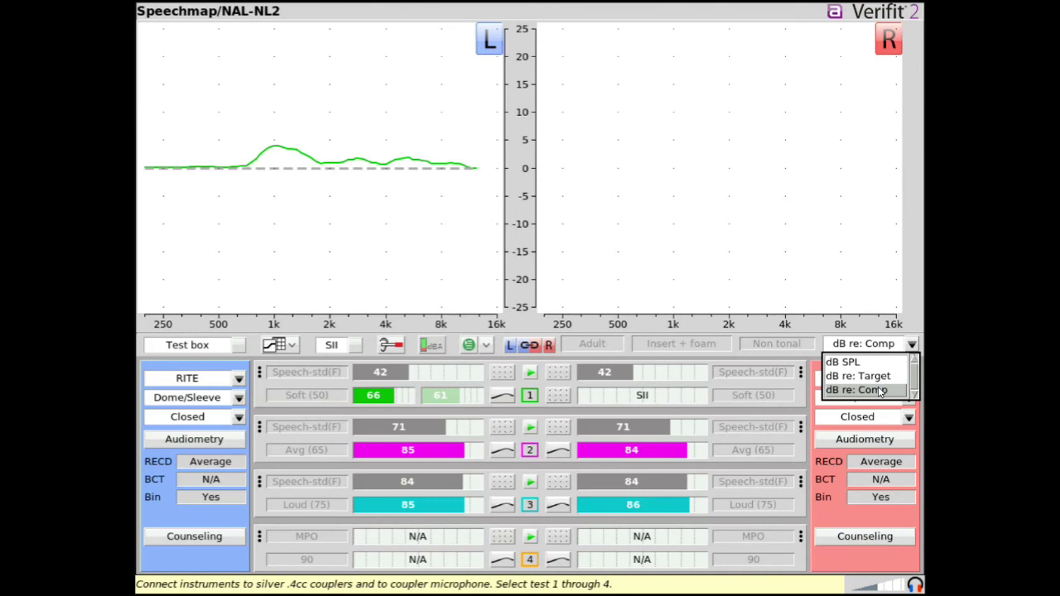
Step: Read left test 1's 4.2 dB peak over its comparison near 1 kHz, then return to dB SPL
{"action": "left_click", "coordinate": [880, 391]}
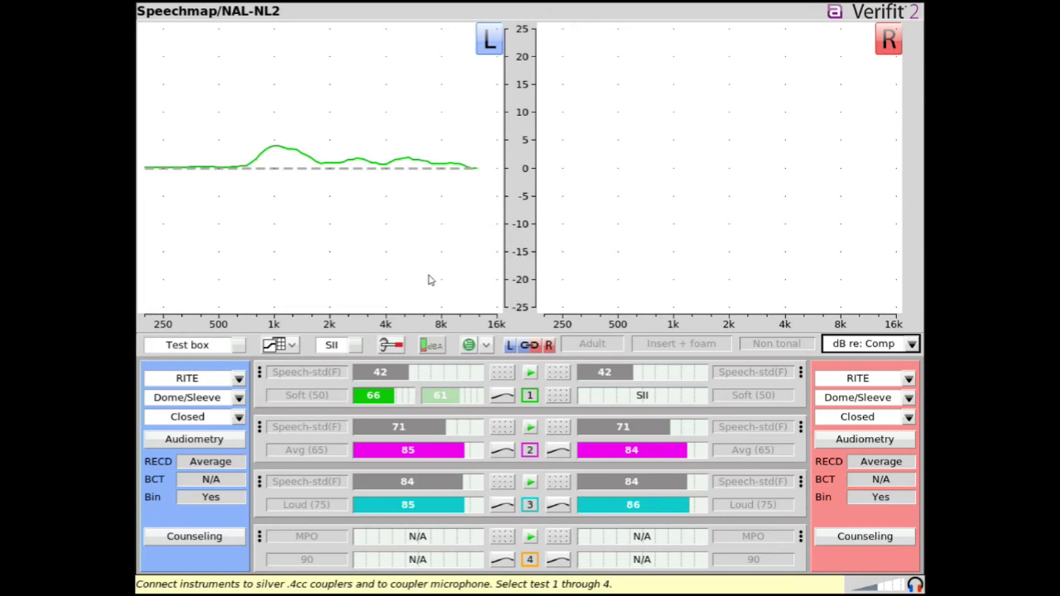
{"action": "left_click", "coordinate": [280, 150]}
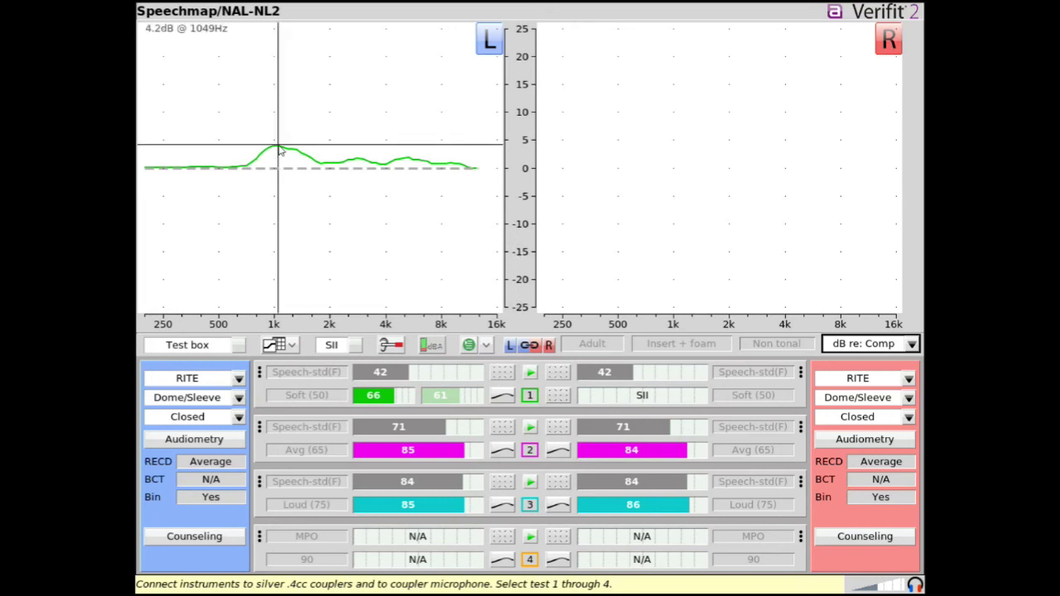
{"action": "left_click", "coordinate": [278, 152]}
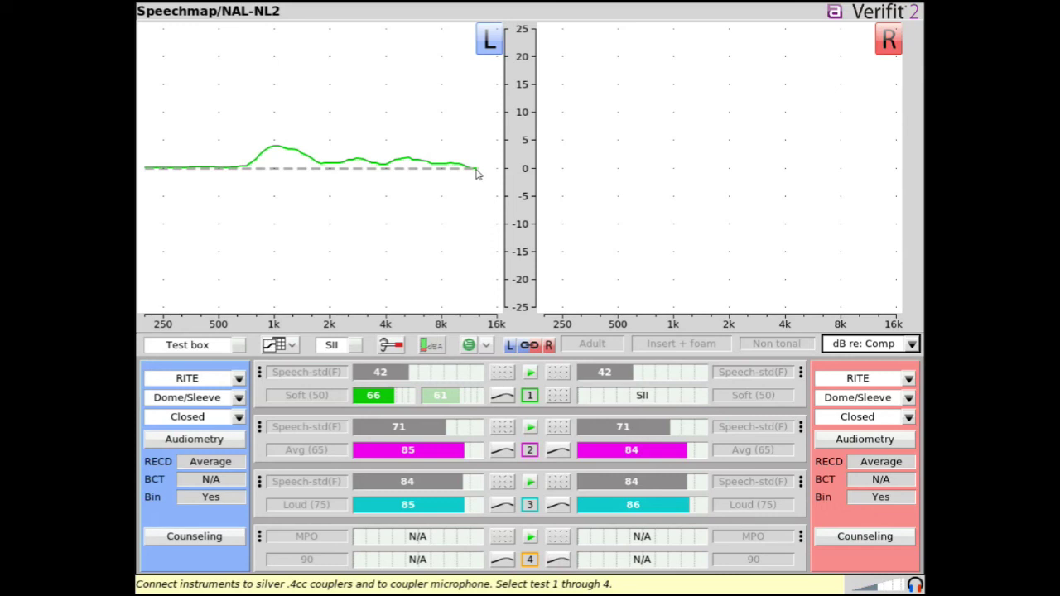
{"action": "left_click", "coordinate": [912, 345]}
{"action": "left_click", "coordinate": [902, 363]}
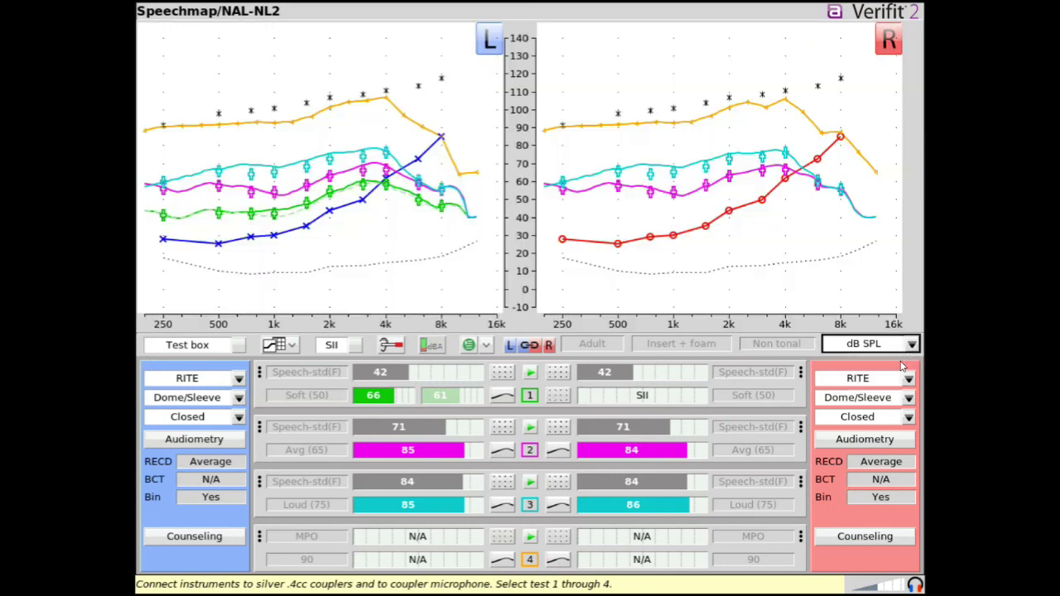
{"action": "left_click", "coordinate": [294, 346]}
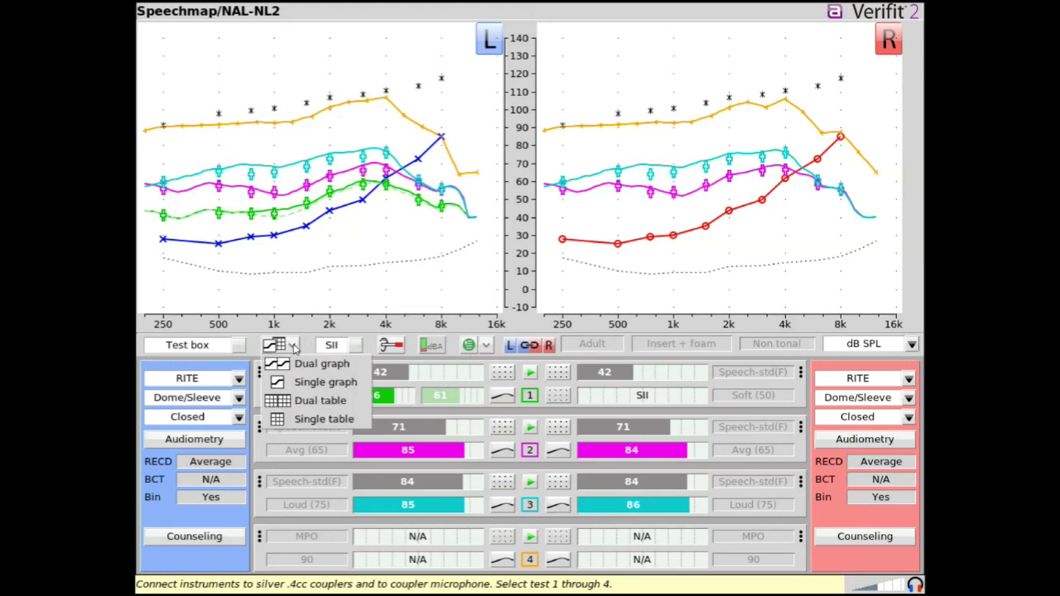
{"action": "left_click", "coordinate": [289, 401]}
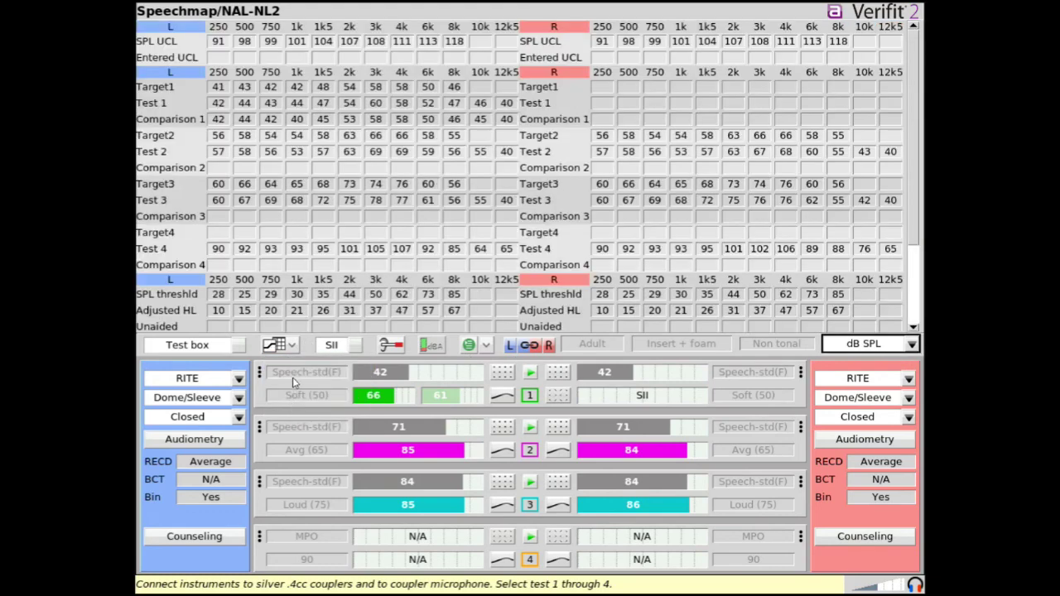
{"action": "left_click", "coordinate": [289, 349]}
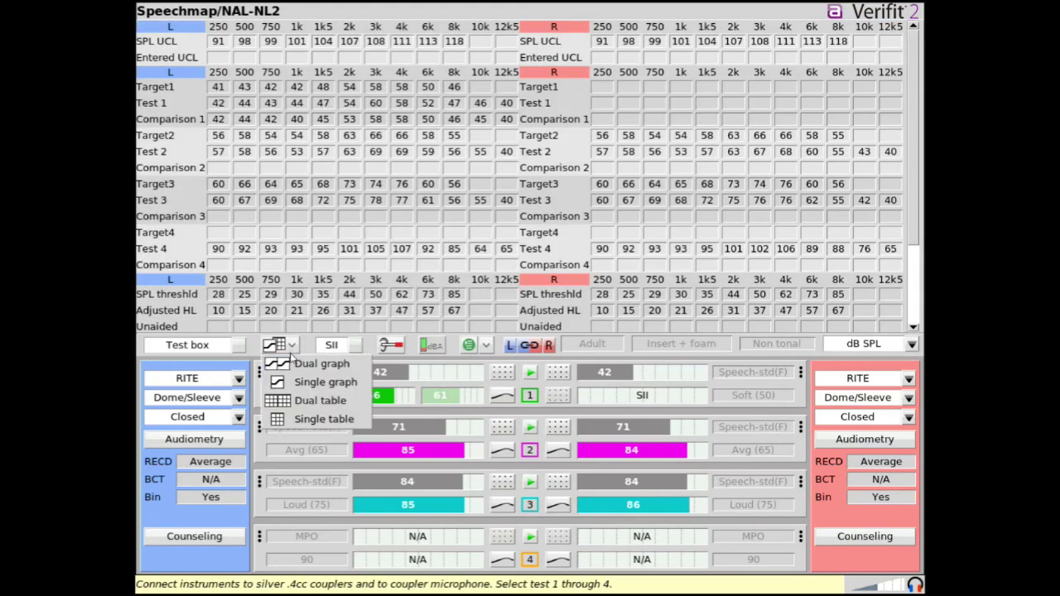
{"action": "left_click", "coordinate": [291, 364]}
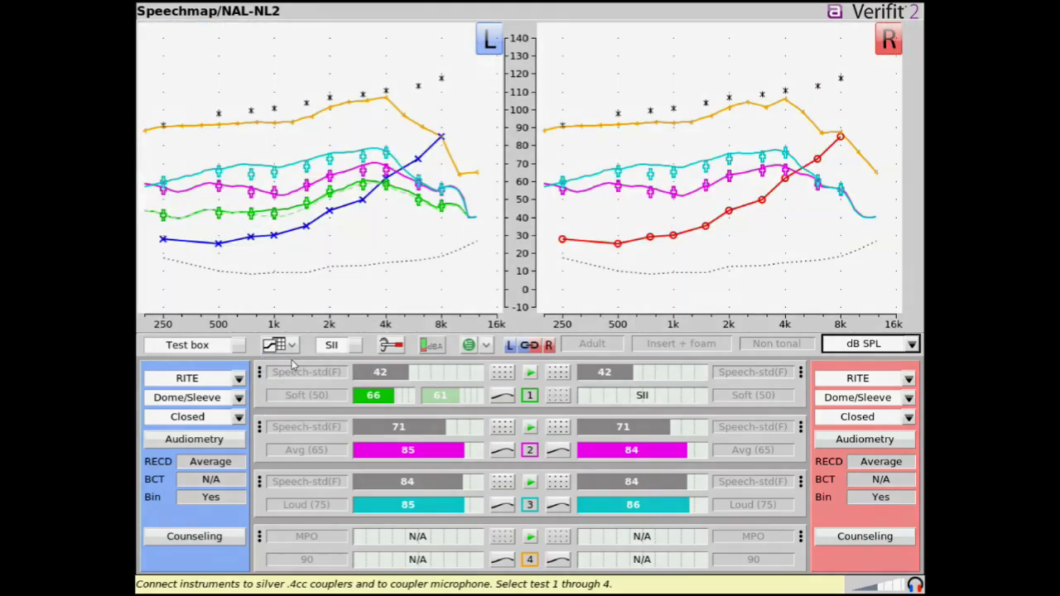